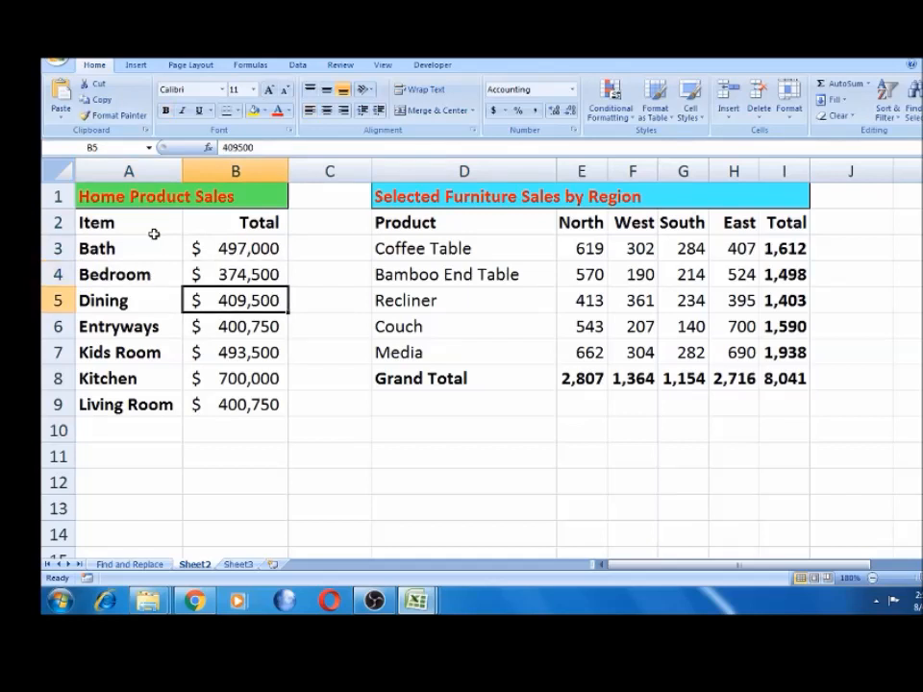
# Look over the Home Product Sales table and the headings of the Selected Furniture Sales by Region table.
pyautogui.press('Up')
pyautogui.press('Up')
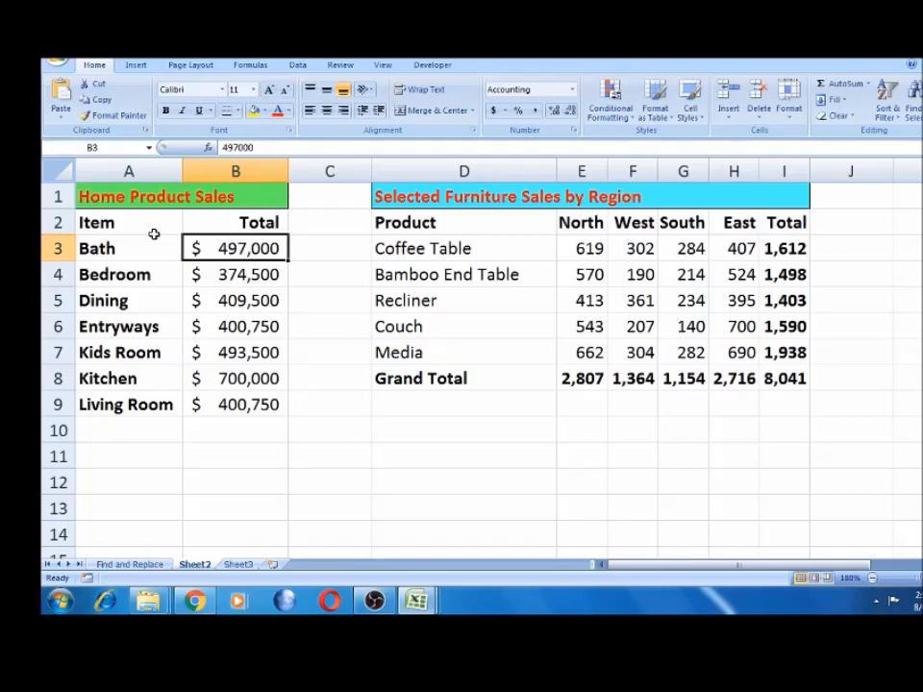
pyautogui.click(155, 238)
pyautogui.hotkey('ctrl', 'Home')
pyautogui.hotkey('ctrl', 'Right')
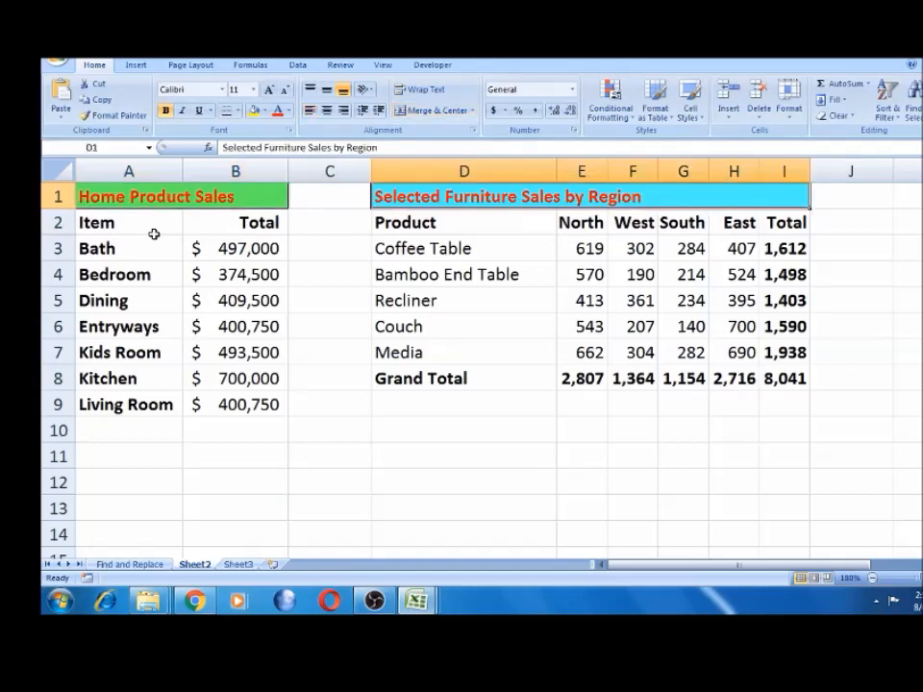
pyautogui.click(438, 252)
pyautogui.press('Up')
pyautogui.press('Right')
pyautogui.press('Right')
pyautogui.press('Right')
pyautogui.press('Right')
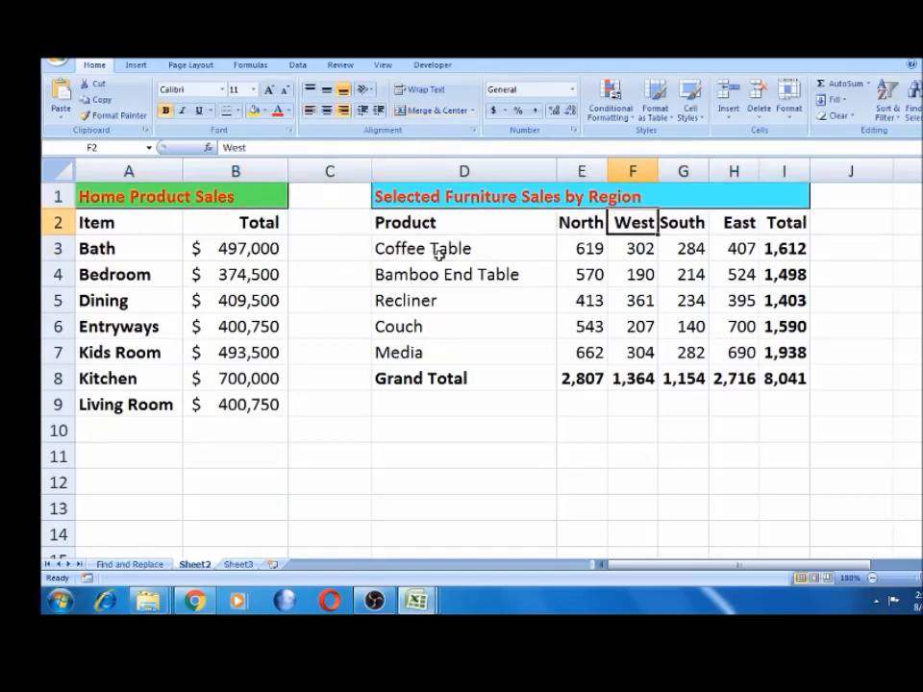
pyautogui.press('Down')
pyautogui.press('Left')
pyautogui.press('Right')
pyautogui.press('Right')
pyautogui.press('Left')
pyautogui.press('Home')
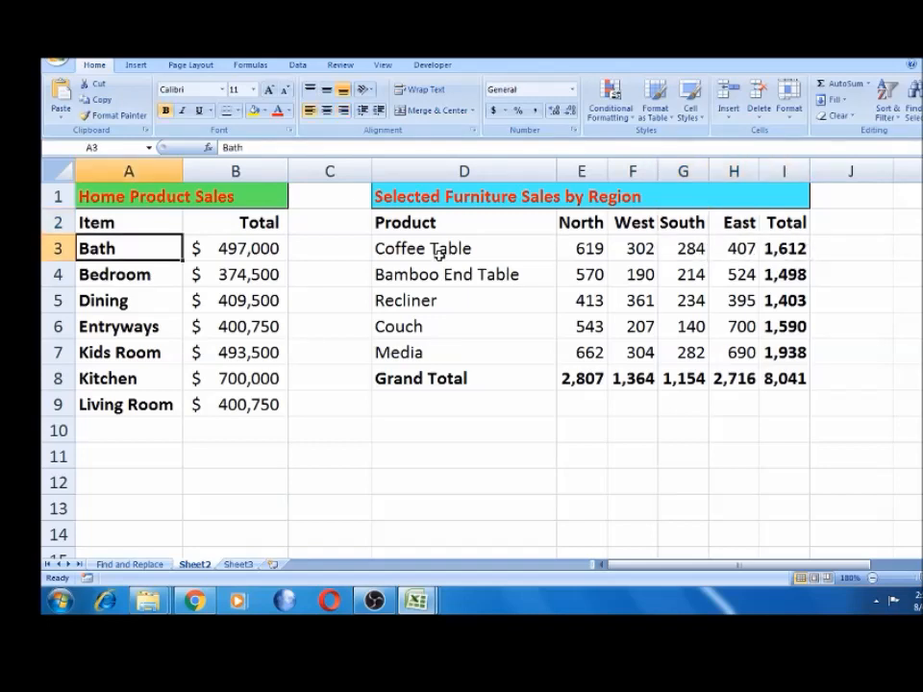
# Insert a clustered cylinder chart from the Home Product Sales table and cut it from the sheet.
pyautogui.click(141, 301)
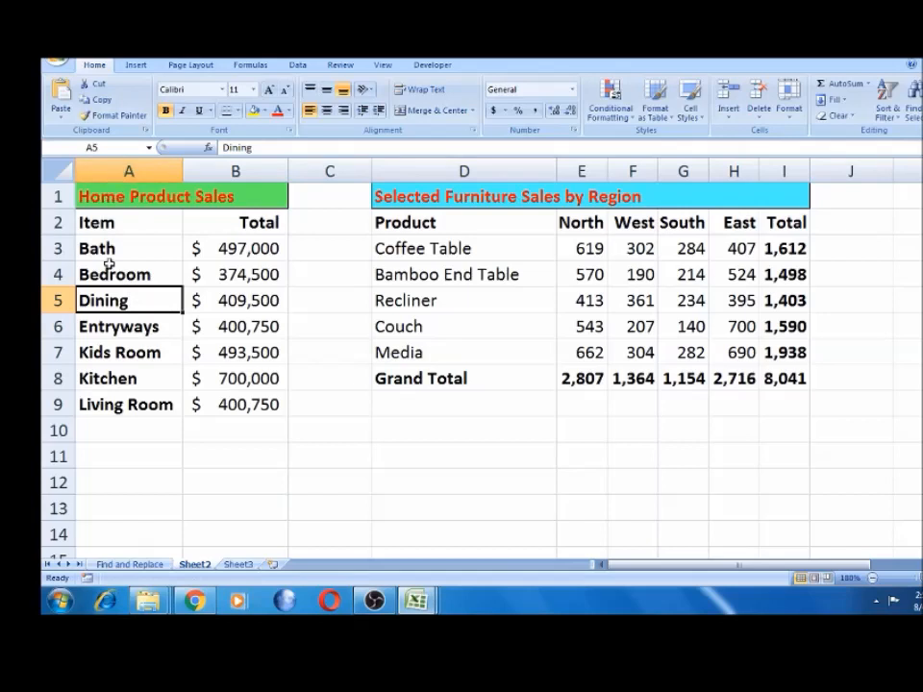
pyautogui.click(110, 267)
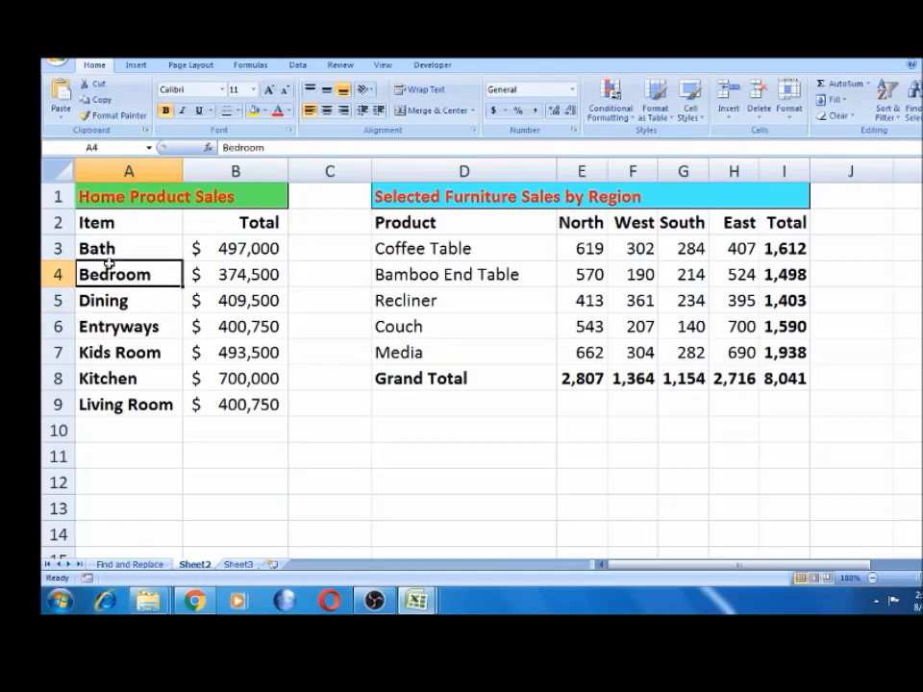
pyautogui.click(122, 330)
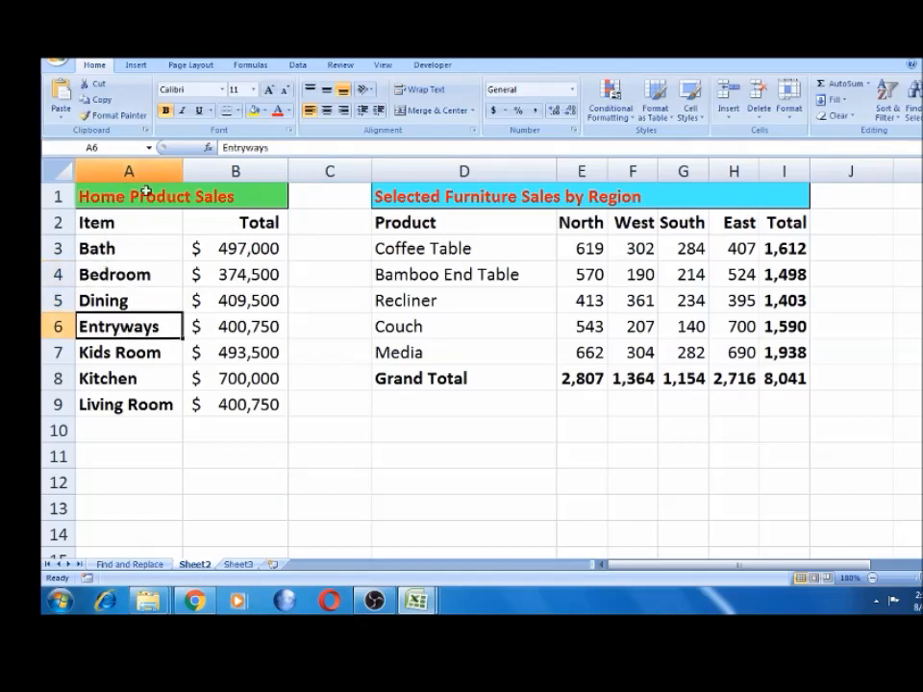
pyautogui.click(138, 66)
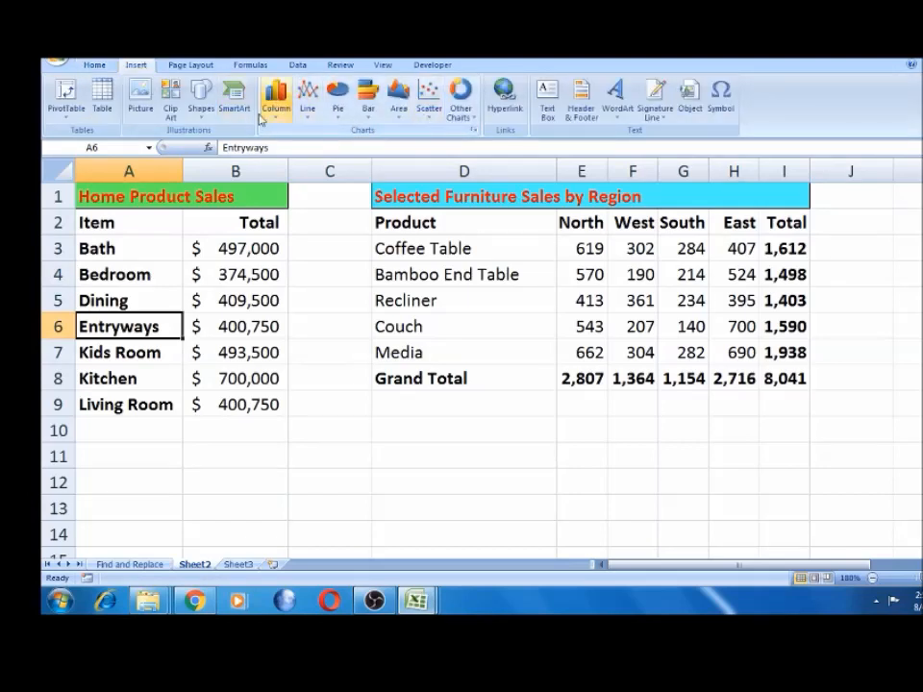
pyautogui.click(274, 114)
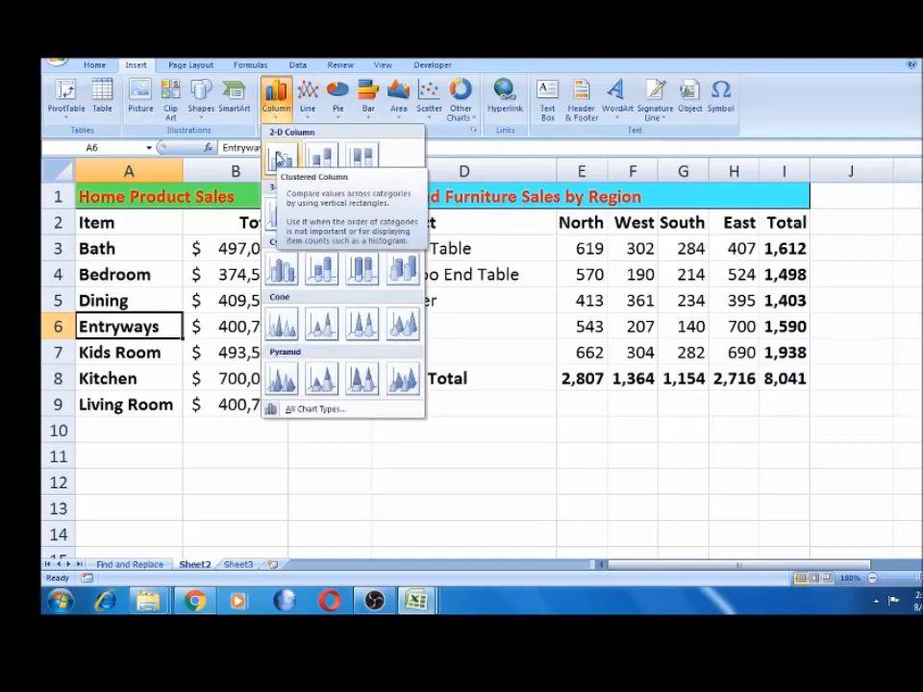
pyautogui.click(289, 269)
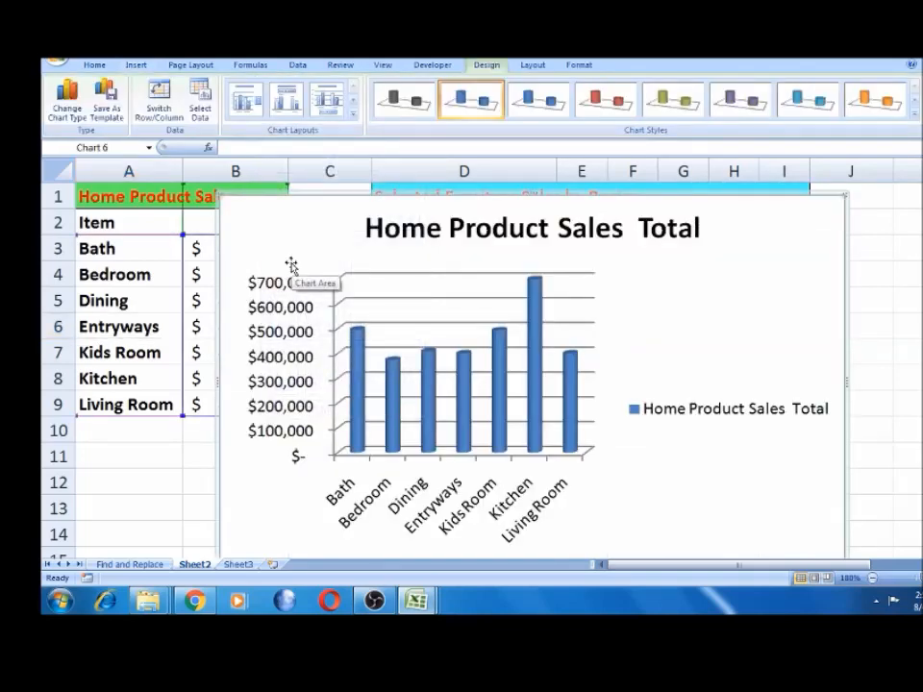
pyautogui.rightClick(801, 219)
pyautogui.click(805, 222)
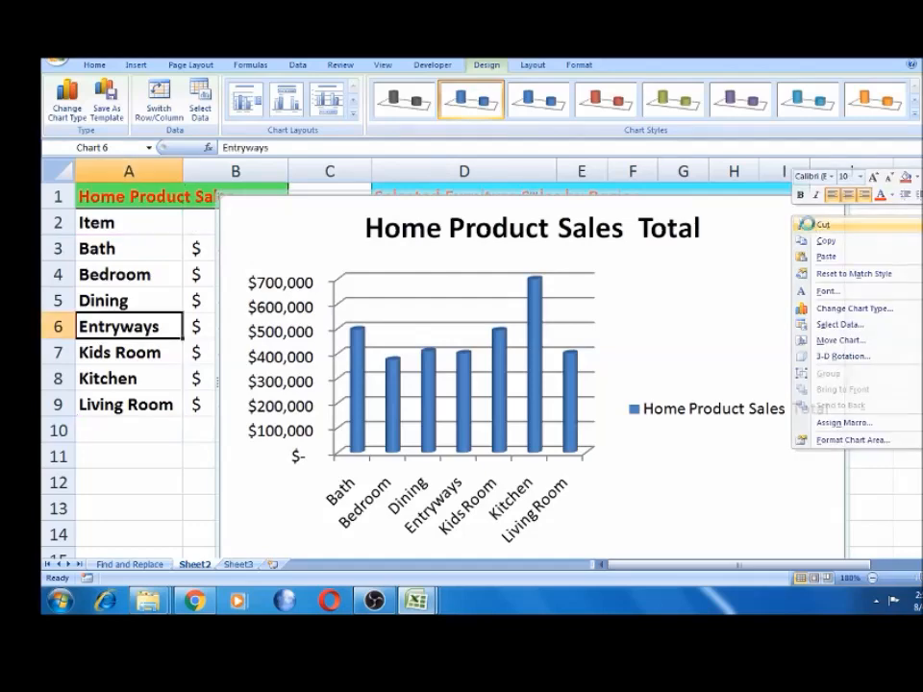
# Insert a 2-D clustered column chart from the Home Product Sales table, starting from the Bath cell.
pyautogui.click(146, 253)
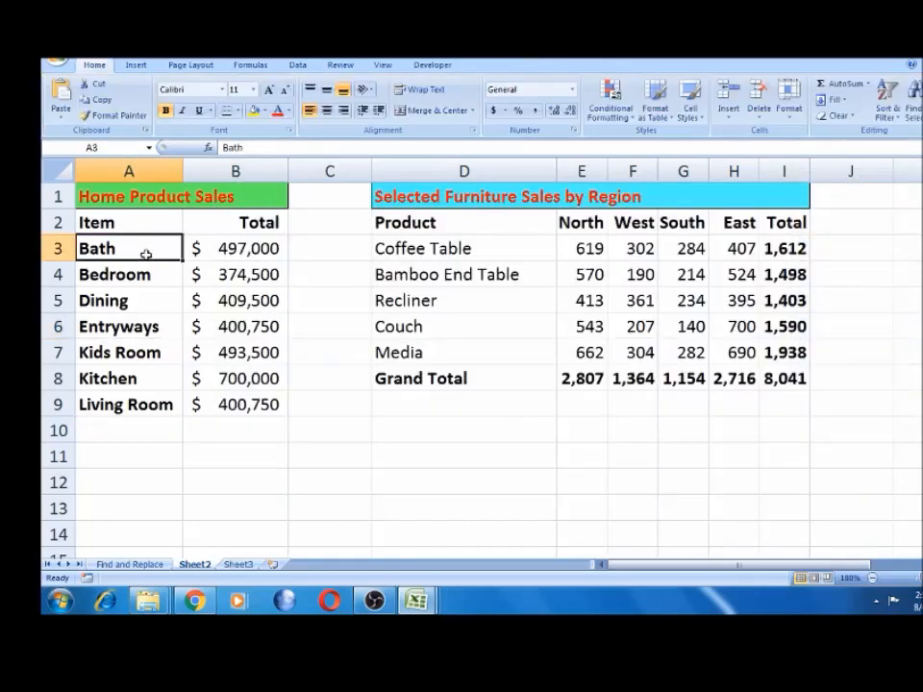
pyautogui.click(136, 66)
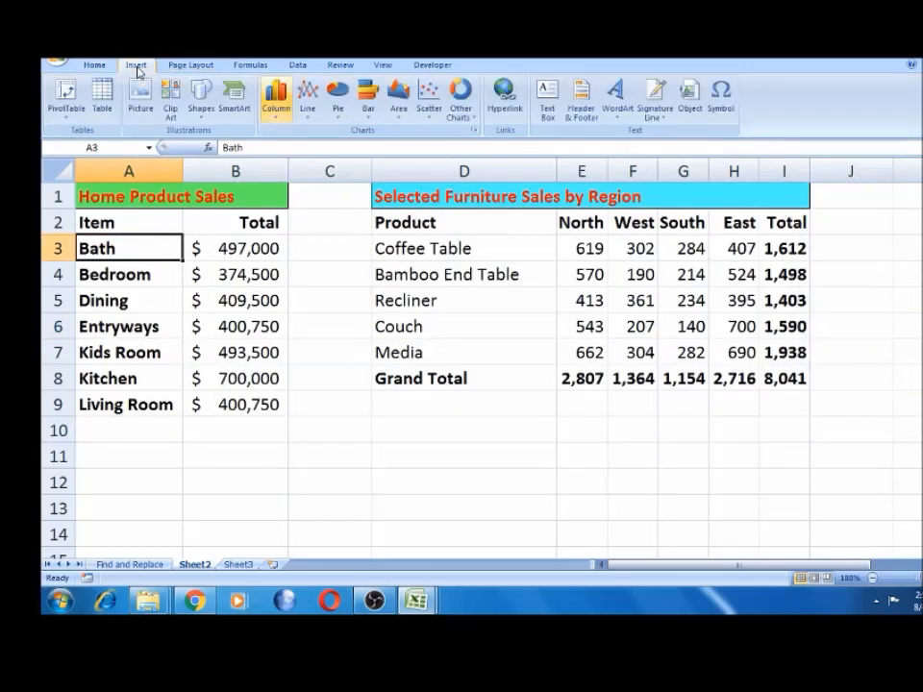
pyautogui.click(285, 109)
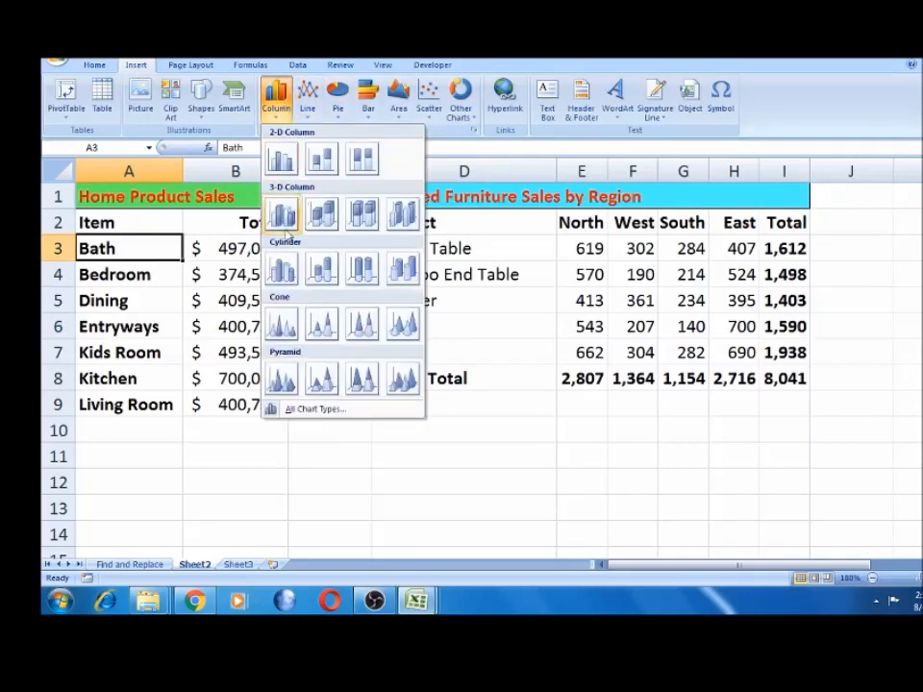
pyautogui.click(292, 169)
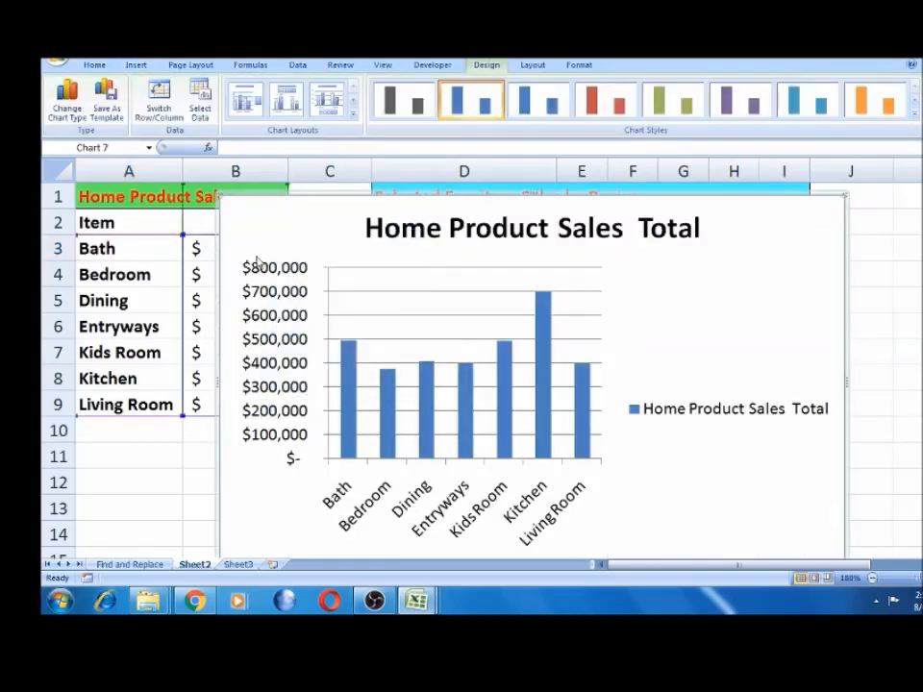
# Move the column chart beside the Home Product Sales table and shift its title to the left within the chart.
pyautogui.moveTo(268, 216); pyautogui.dragTo(491, 231)
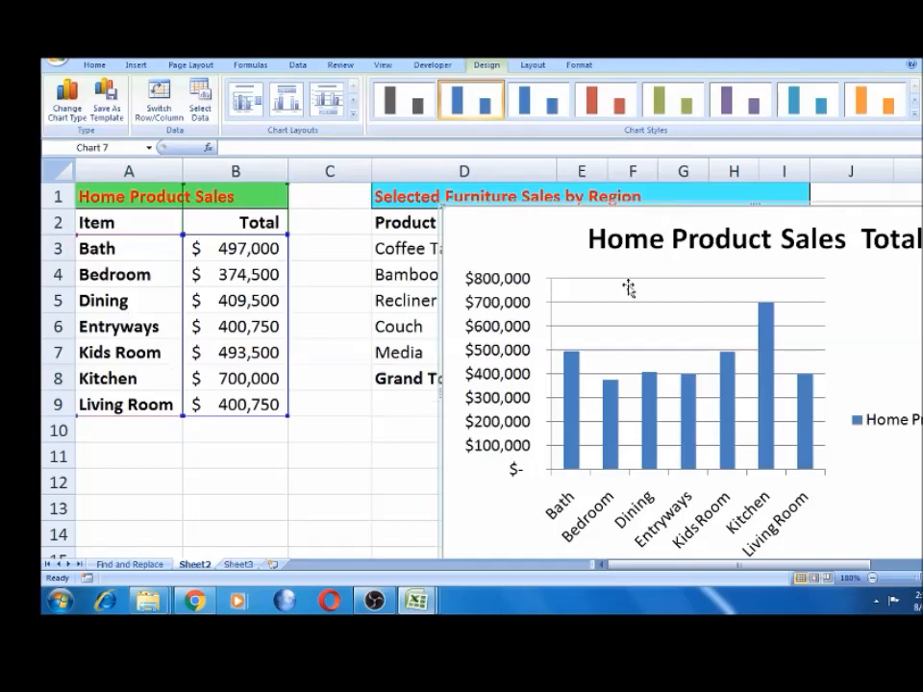
pyautogui.click(578, 228)
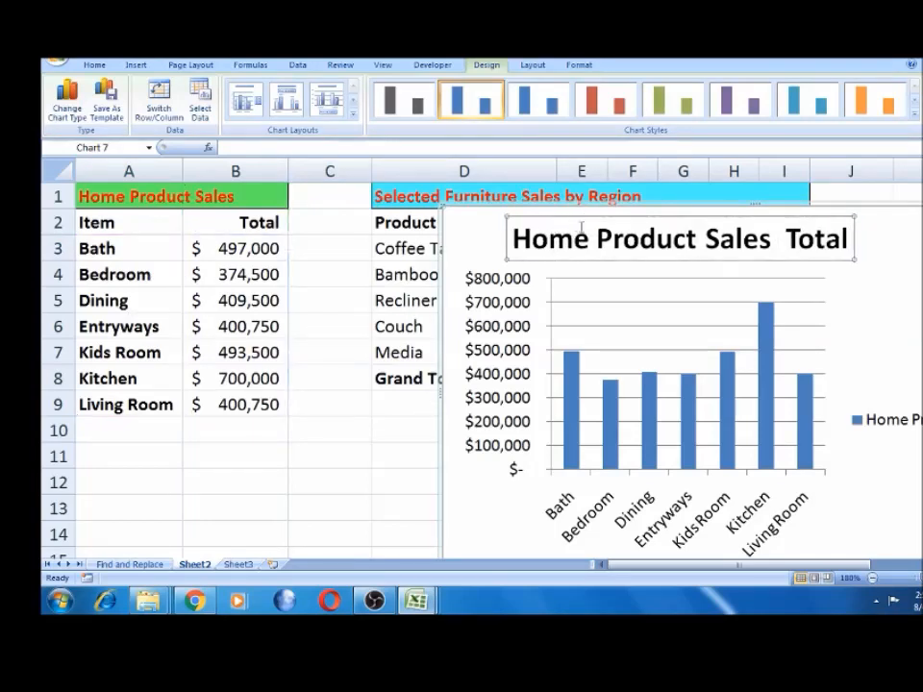
pyautogui.moveTo(581, 230); pyautogui.dragTo(654, 232)
pyautogui.click(487, 231)
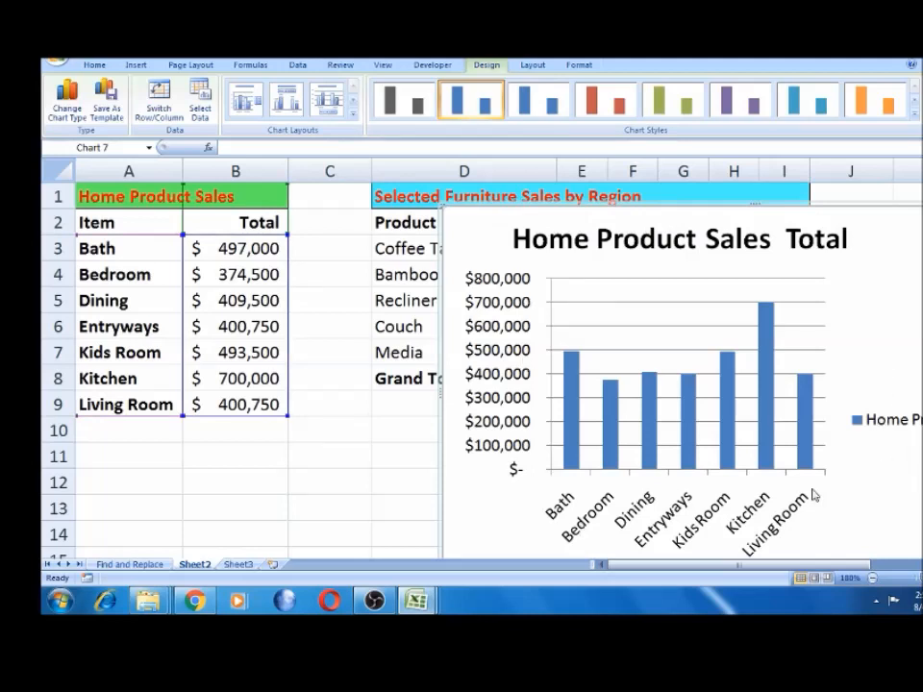
pyautogui.moveTo(480, 226); pyautogui.dragTo(385, 222)
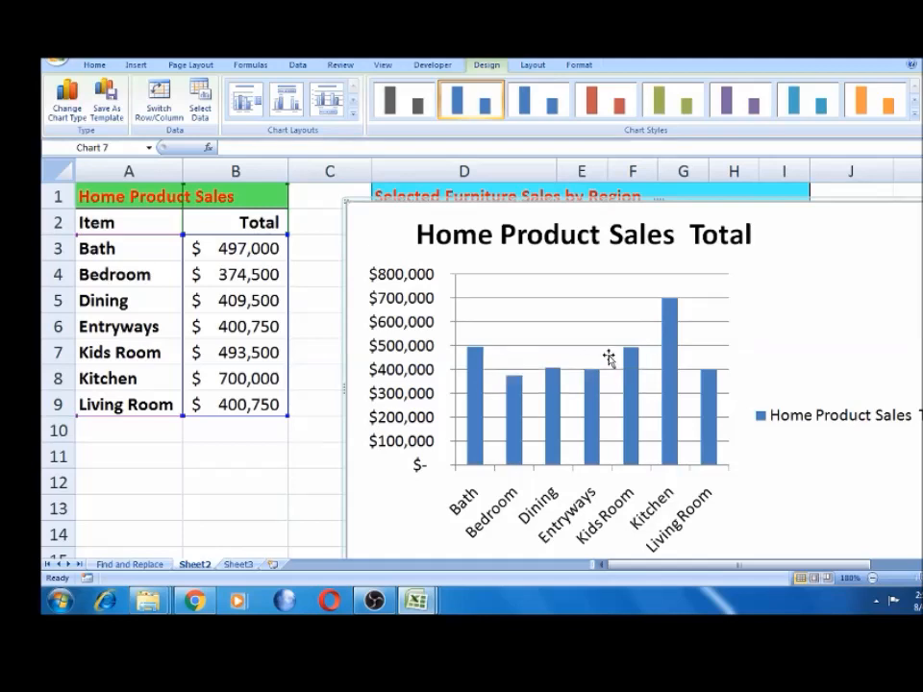
# Cut the Home Product Sales column chart from the sheet.
pyautogui.moveTo(627, 365)
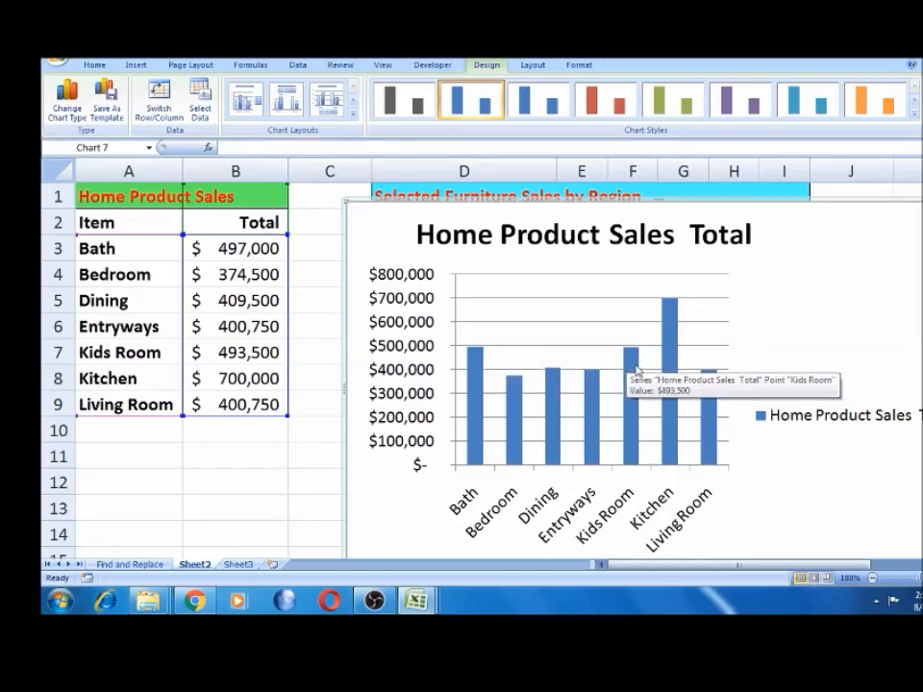
pyautogui.moveTo(555, 380)
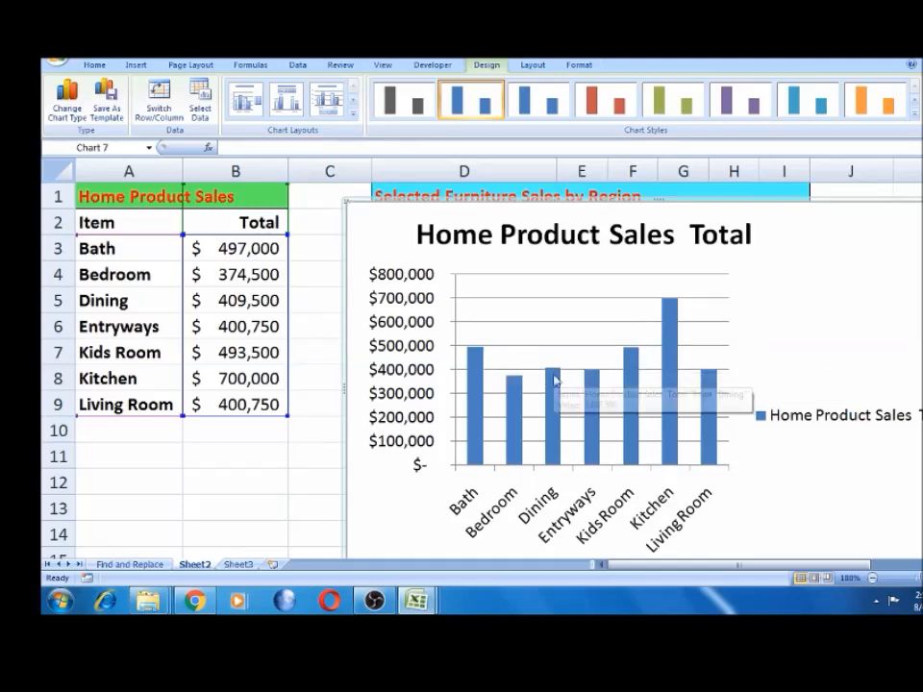
pyautogui.moveTo(710, 393)
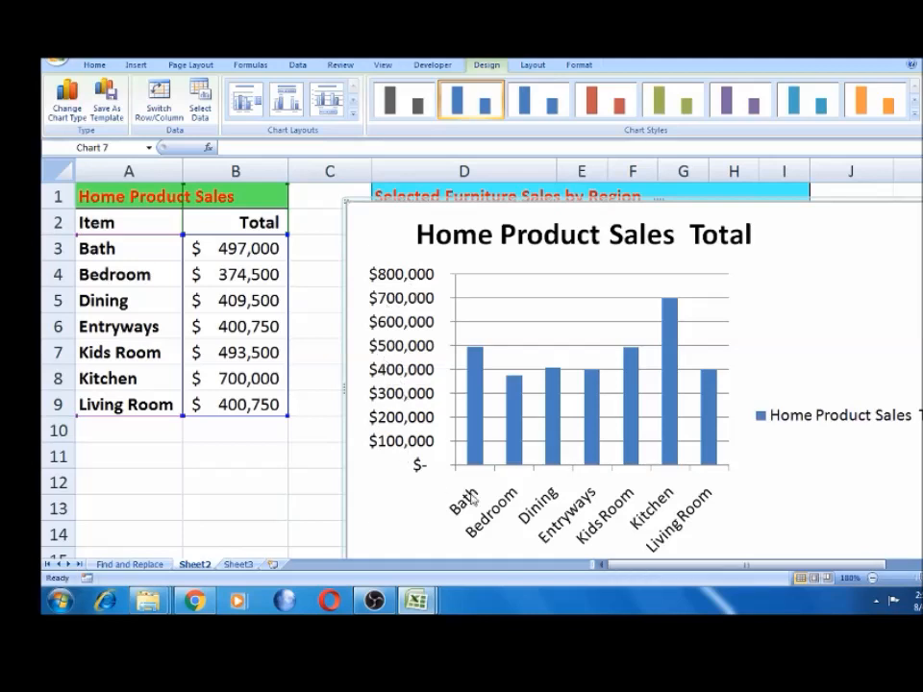
pyautogui.rightClick(382, 219)
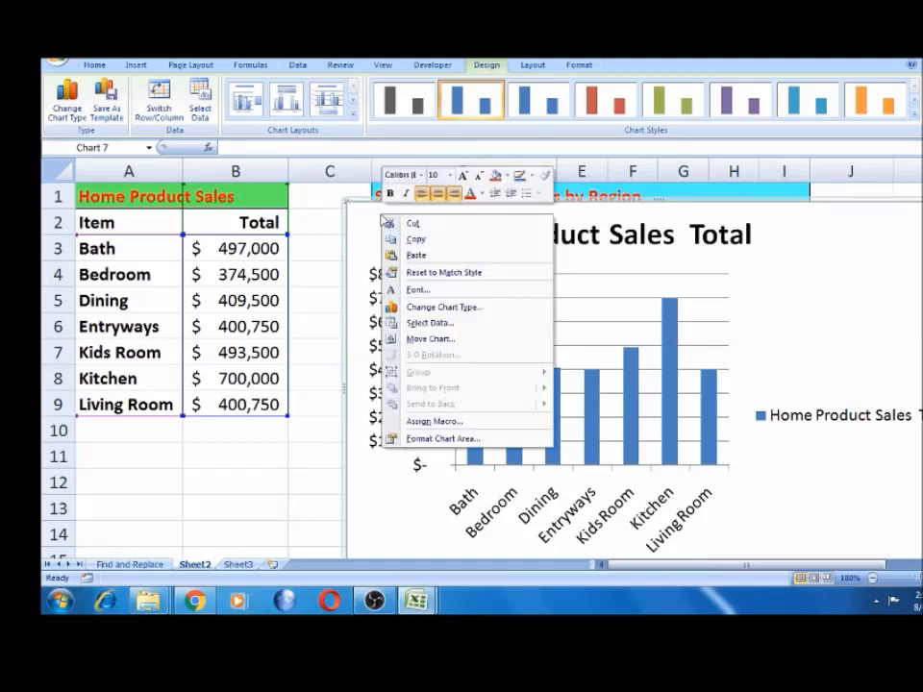
pyautogui.click(417, 225)
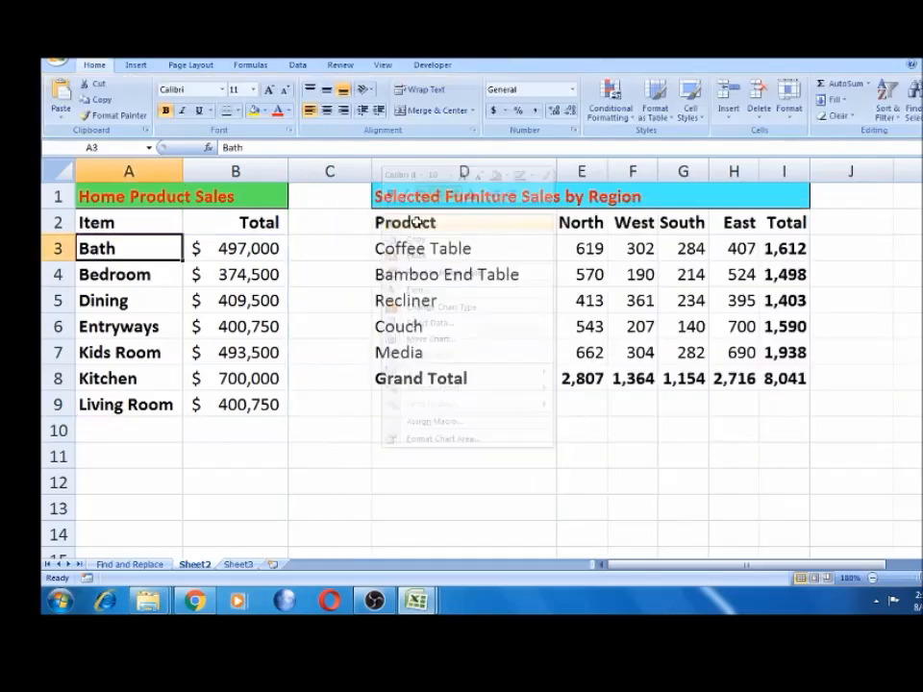
# Select the entire Home Product Sales table, A1 to B9, and return to the Bath cell.
pyautogui.click(205, 279)
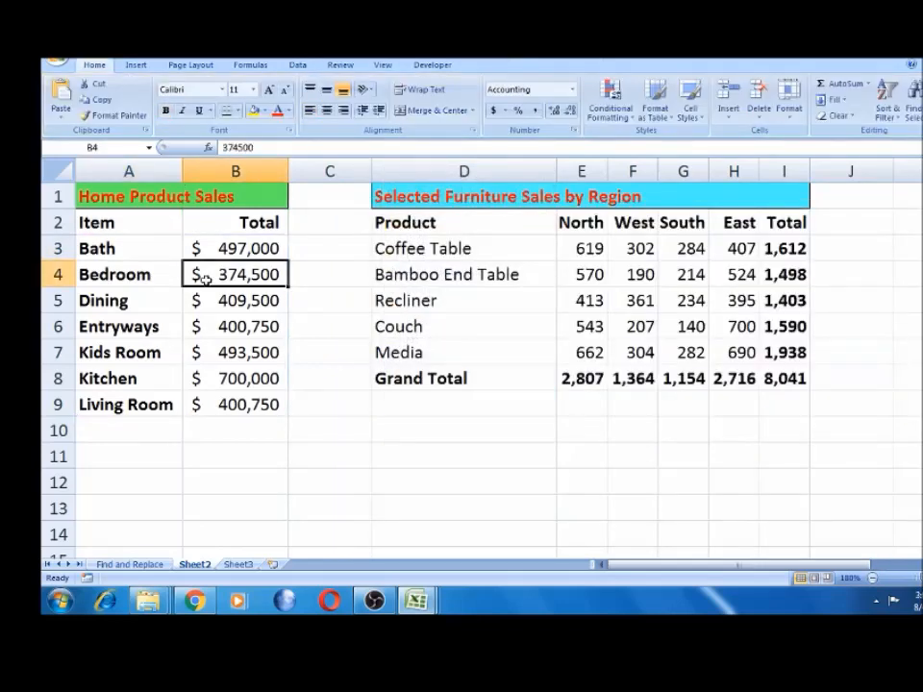
pyautogui.hotkey('ctrl', 'a')
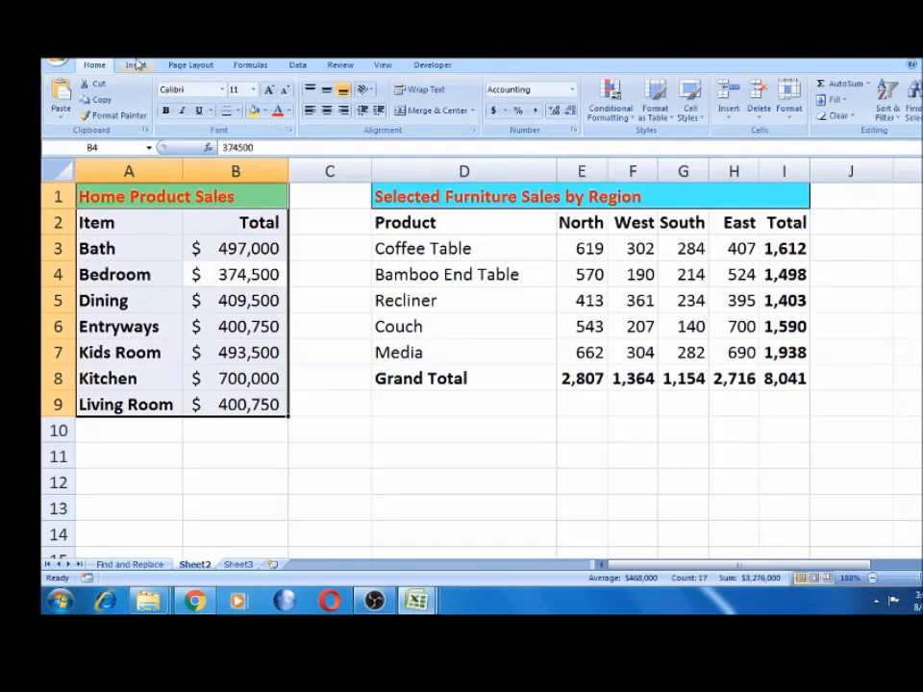
pyautogui.click(156, 240)
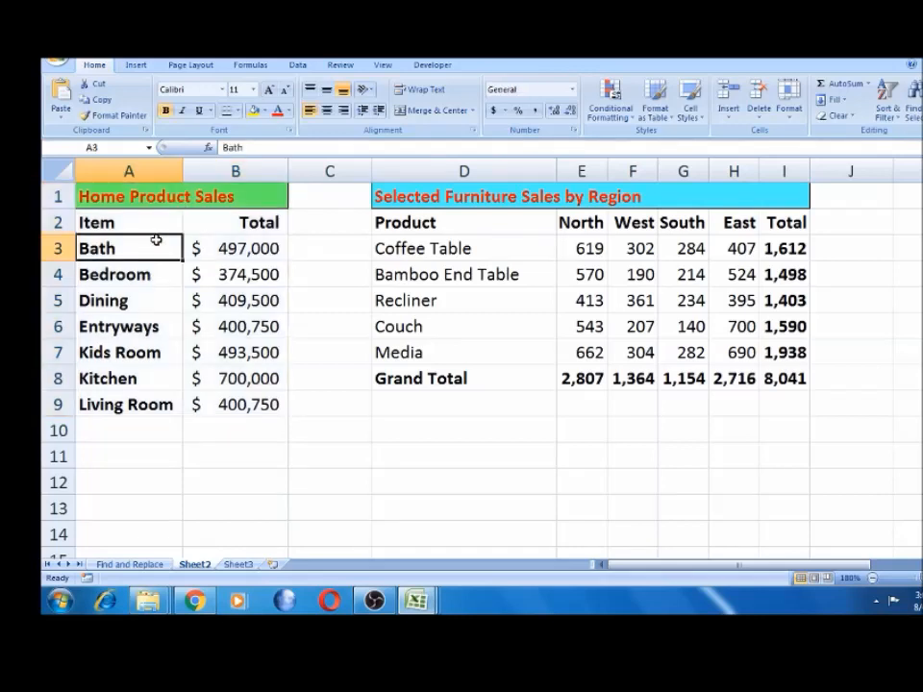
# Insert a 2-D clustered column chart from the Selected Furniture Sales by Region table, starting from its Product heading.
pyautogui.click(384, 250)
pyautogui.click(414, 212)
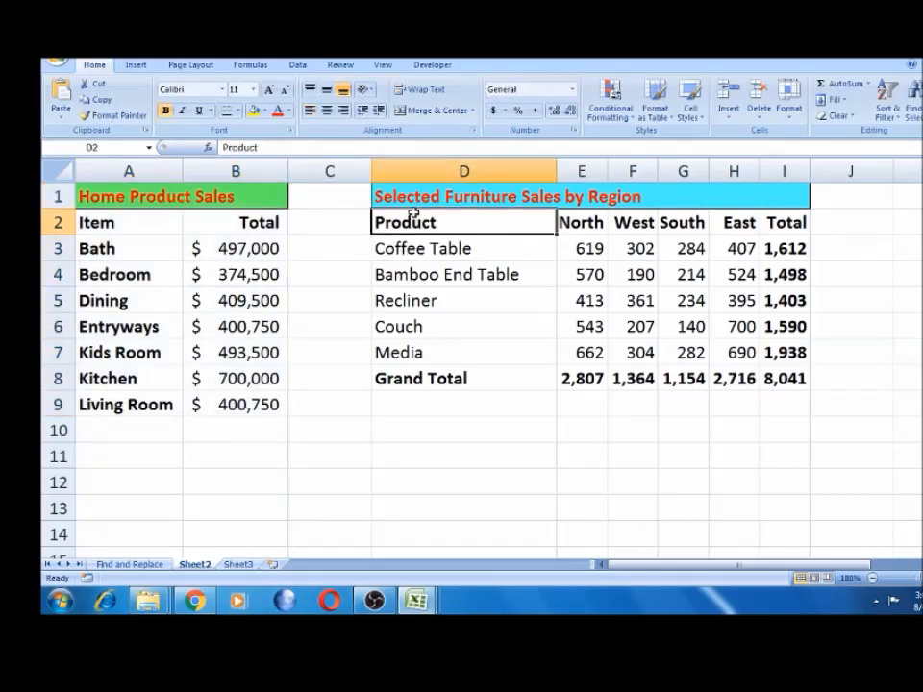
pyautogui.click(432, 249)
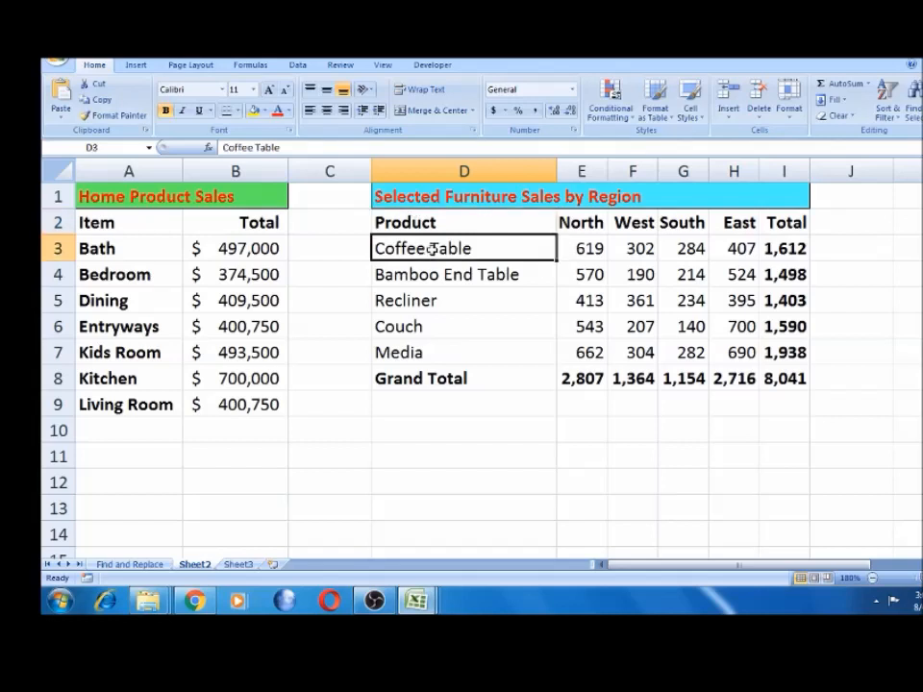
pyautogui.click(426, 222)
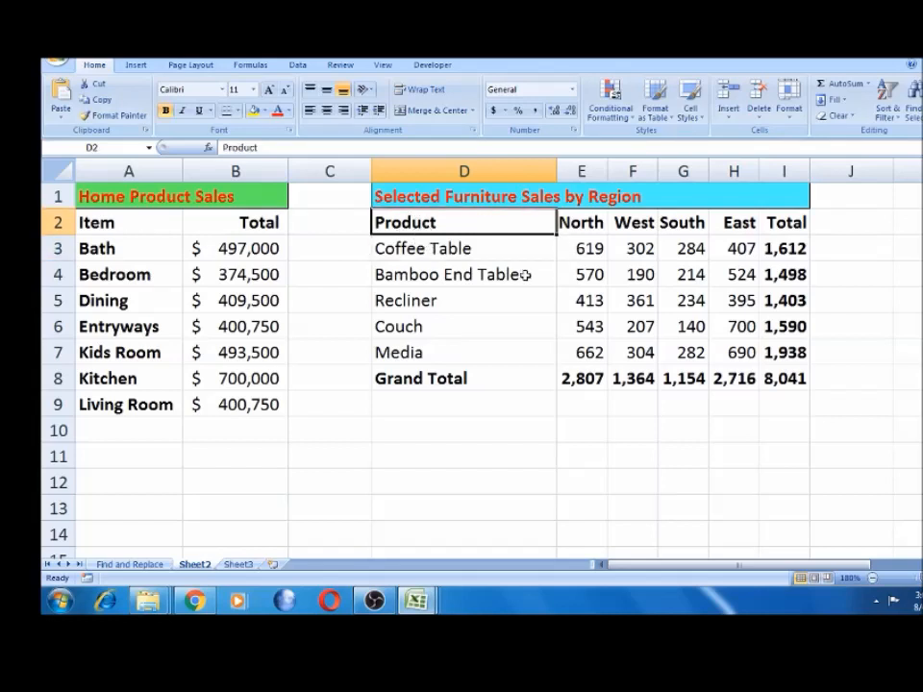
pyautogui.click(135, 64)
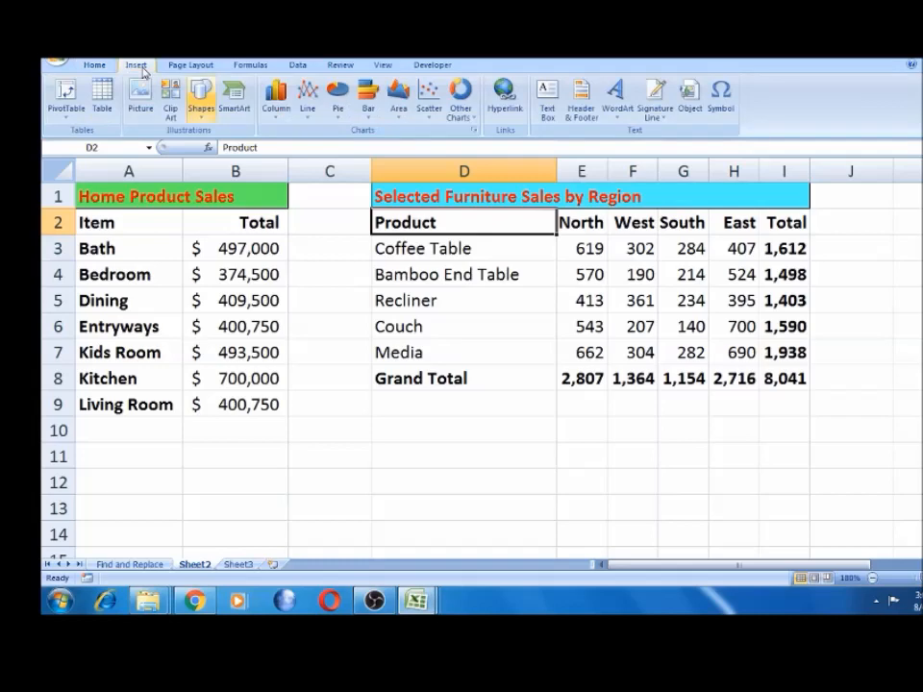
pyautogui.click(279, 101)
pyautogui.click(282, 157)
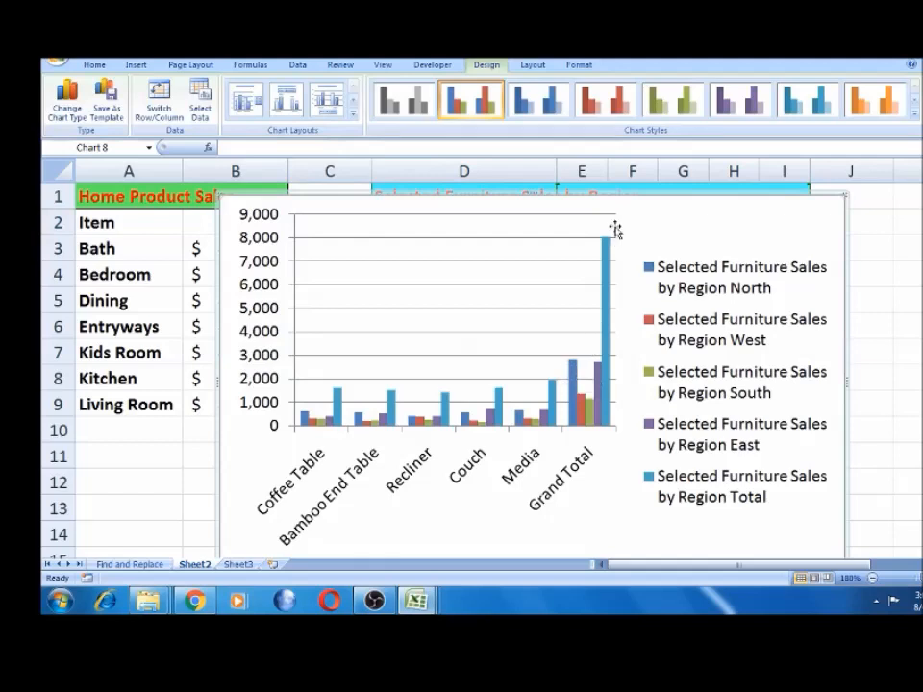
# Cut the furniture sales chart from the sheet and select the Grand Total cell of the West column.
pyautogui.rightClick(694, 215)
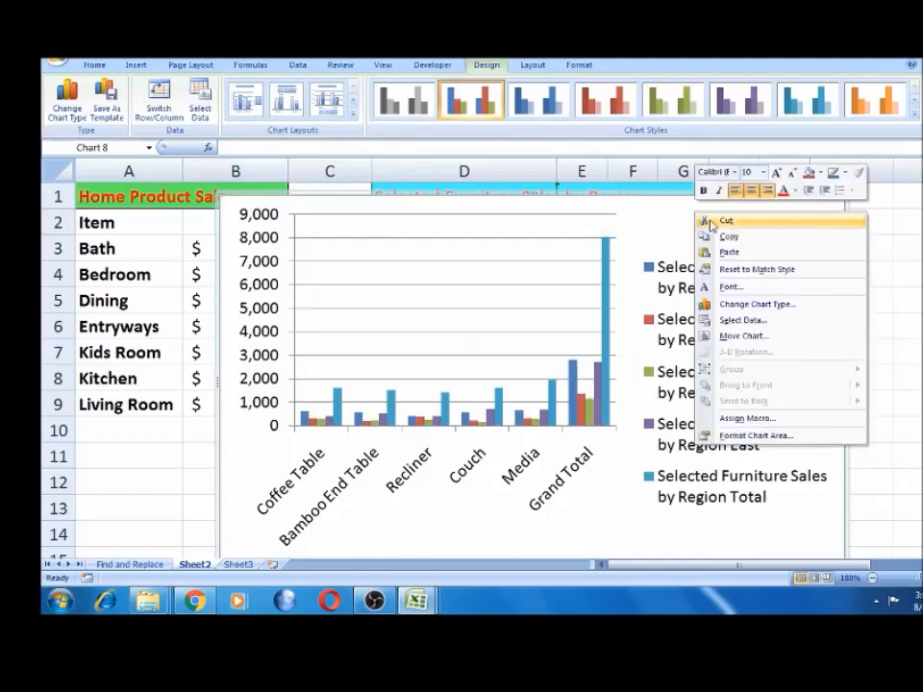
pyautogui.click(713, 223)
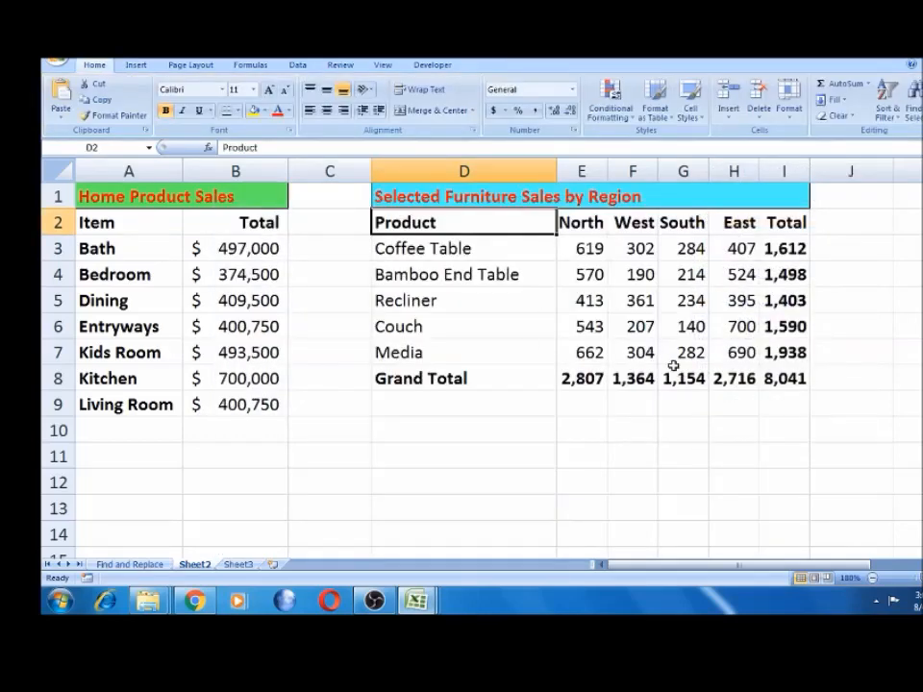
pyautogui.click(634, 380)
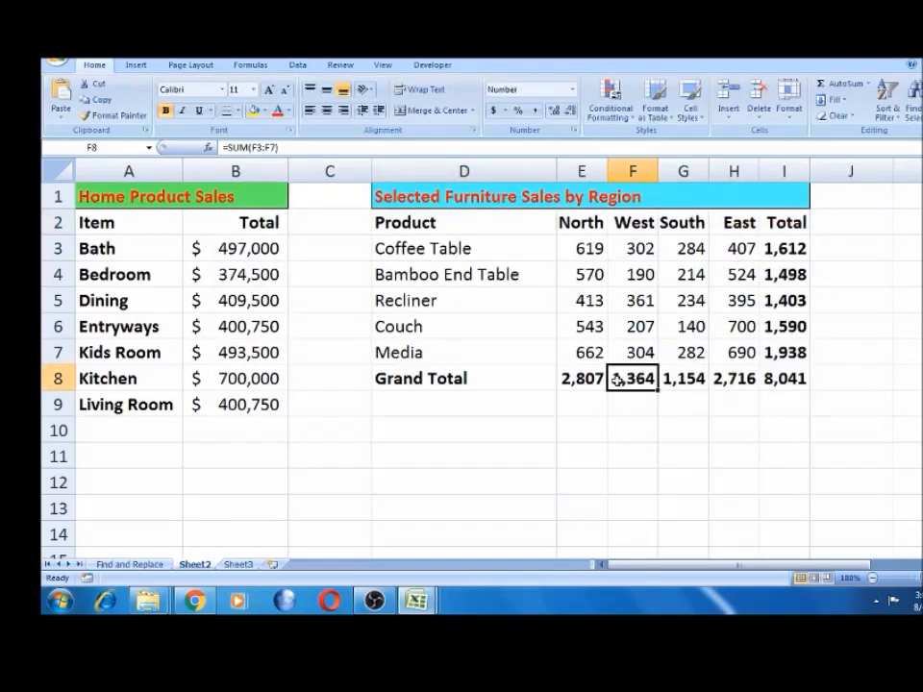
# Check the Grand Total cells of the North and Total columns in the furniture sales table.
pyautogui.click(592, 378)
pyautogui.click(767, 380)
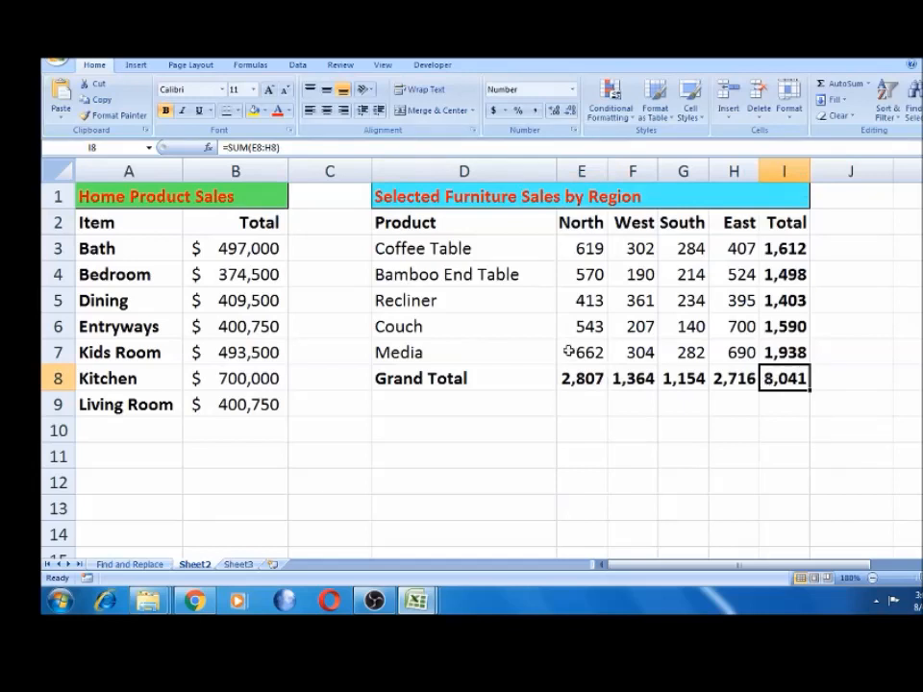
pyautogui.click(580, 378)
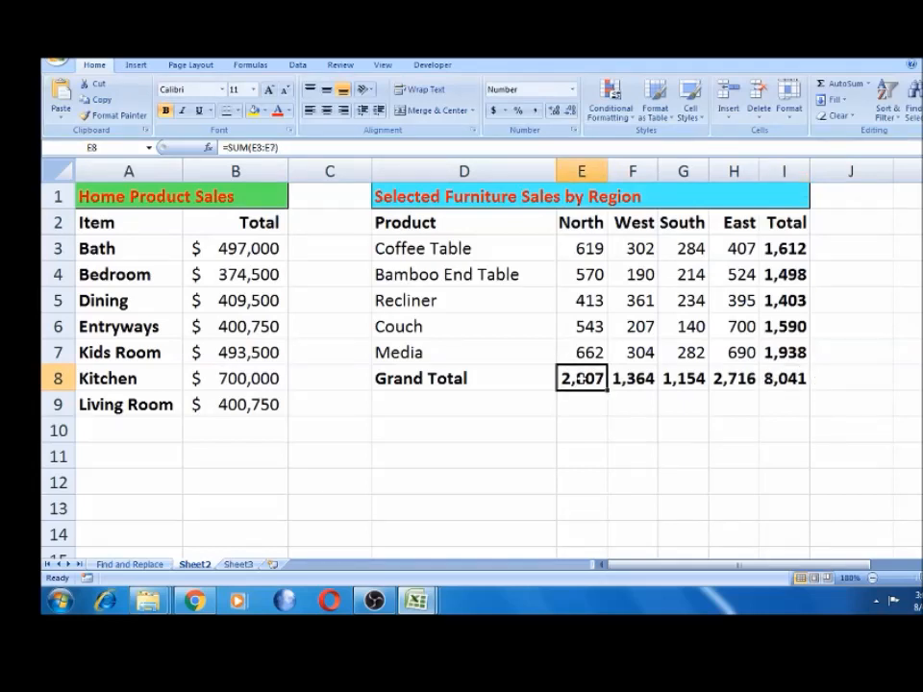
pyautogui.press('Left')
pyautogui.press('Up')
pyautogui.press('Up')
pyautogui.press('Up')
pyautogui.press('Up')
pyautogui.press('Up')
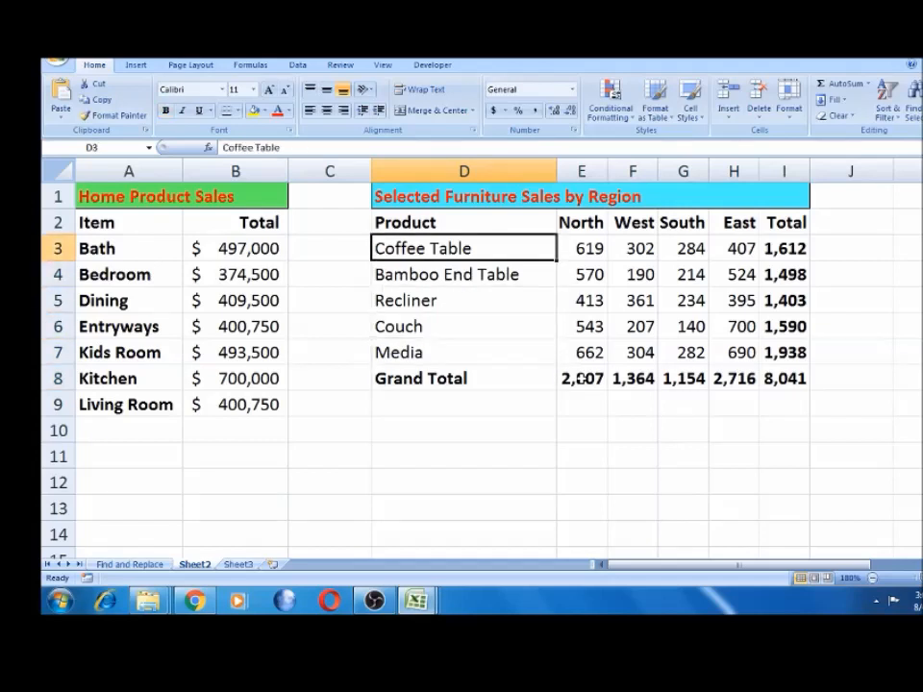
pyautogui.hotkey('shift', 'Down')
pyautogui.hotkey('shift', 'Down')
pyautogui.hotkey('shift', 'Down')
pyautogui.hotkey('shift', 'Down')
pyautogui.hotkey('shift', 'Down')
pyautogui.hotkey('shift', 'Down')
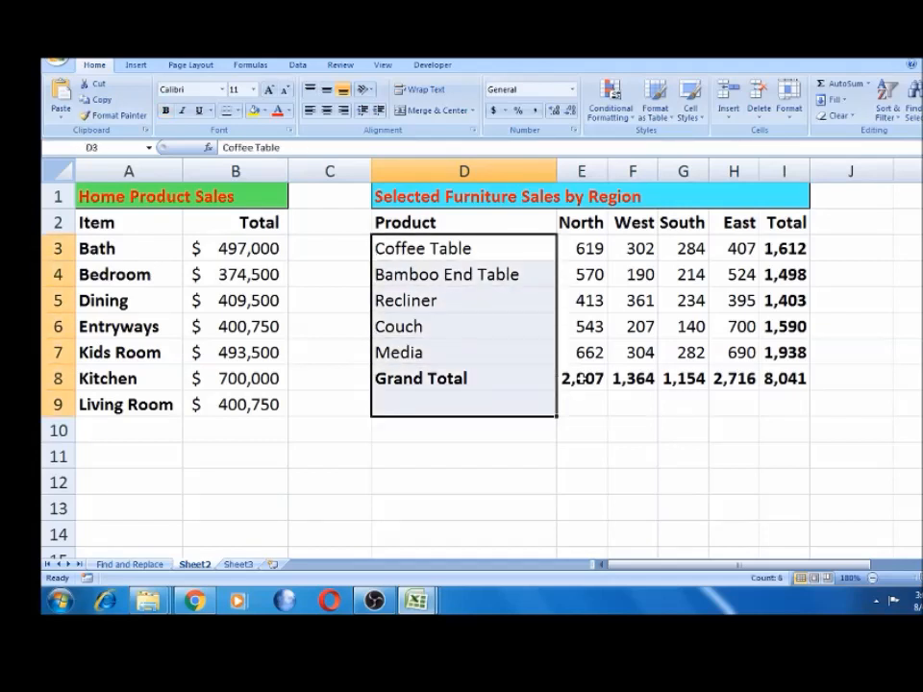
pyautogui.press('Up')
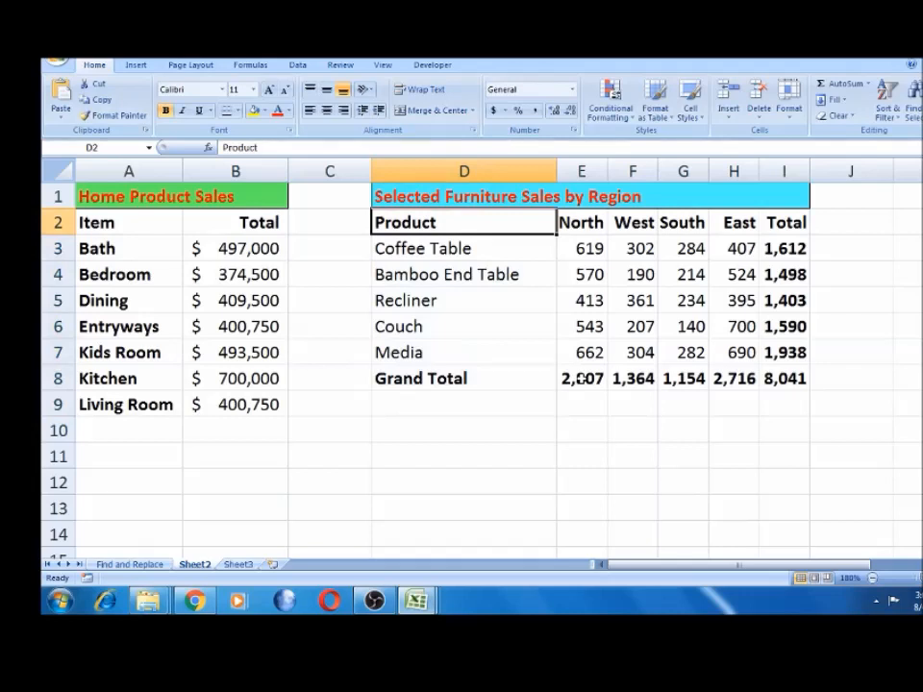
pyautogui.click(464, 249)
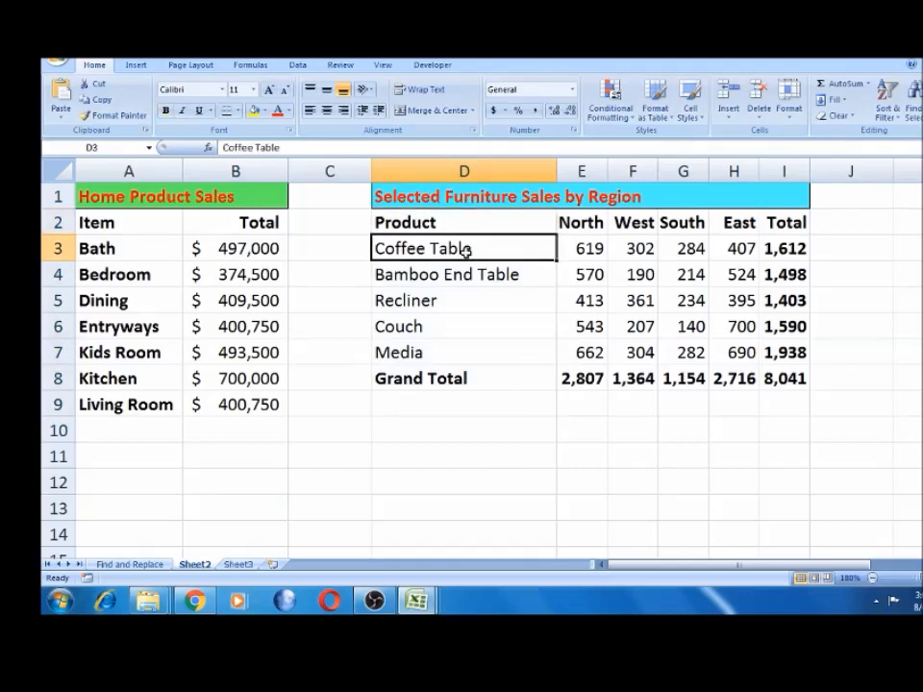
# Select the furniture table from the Product heading to the East value of Media, D2 to H7, excluding the totals.
pyautogui.click(462, 225)
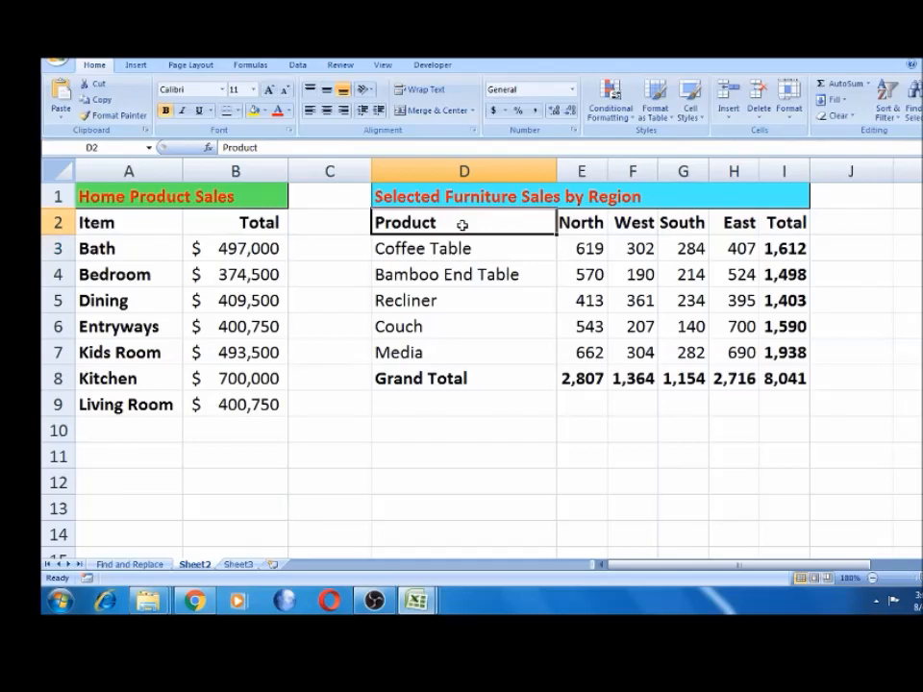
pyautogui.hotkey('shift', 'Right')
pyautogui.hotkey('shift', 'Right')
pyautogui.hotkey('shift', 'Right')
pyautogui.hotkey('shift', 'Right')
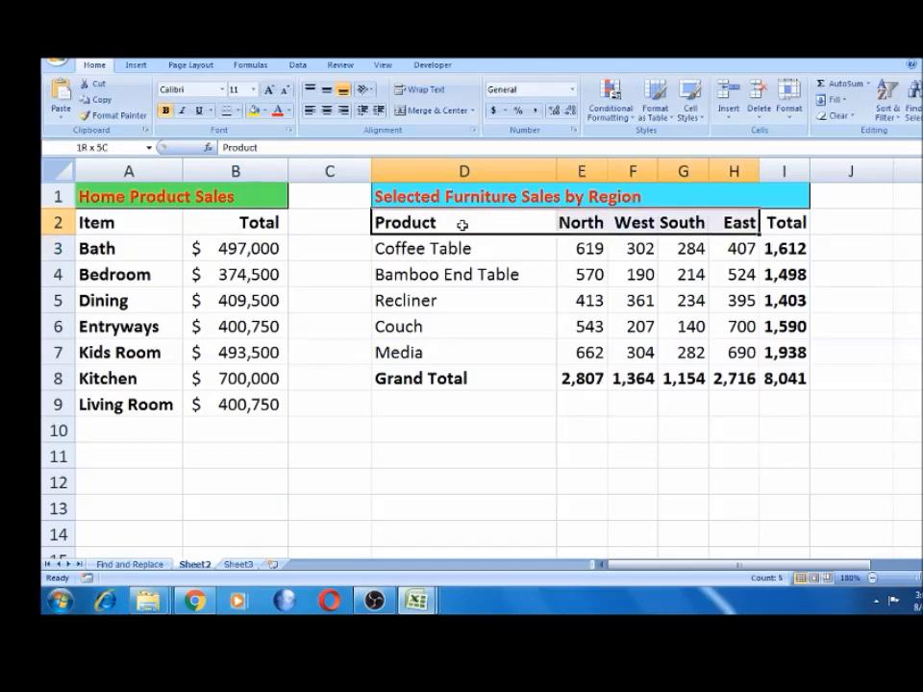
pyautogui.hotkey('shift', 'Down')
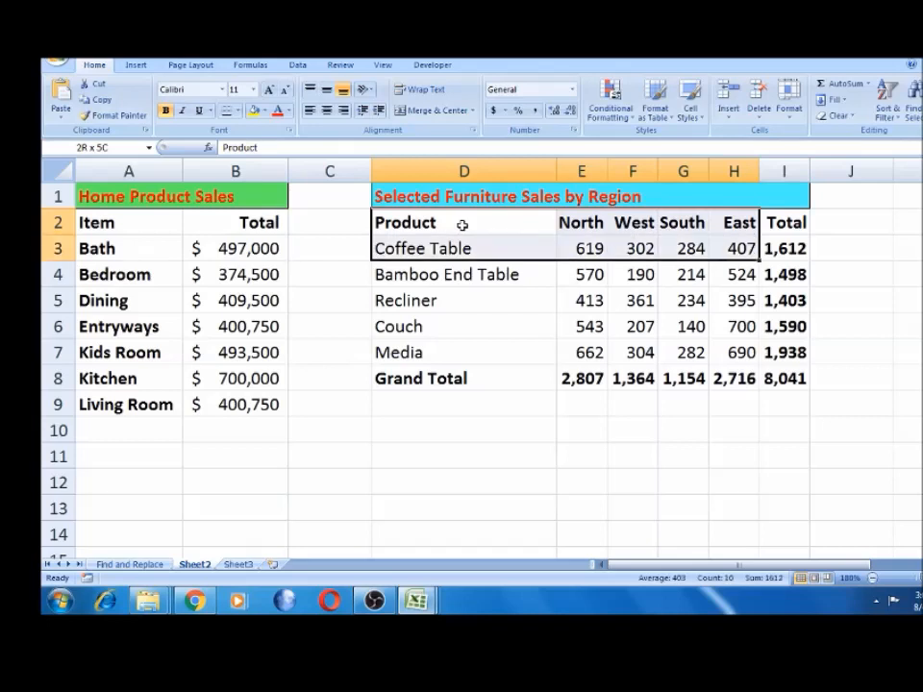
pyautogui.hotkey('shift', 'Down')
pyautogui.hotkey('shift', 'Down')
pyautogui.hotkey('shift', 'Down')
pyautogui.hotkey('shift', 'Down')
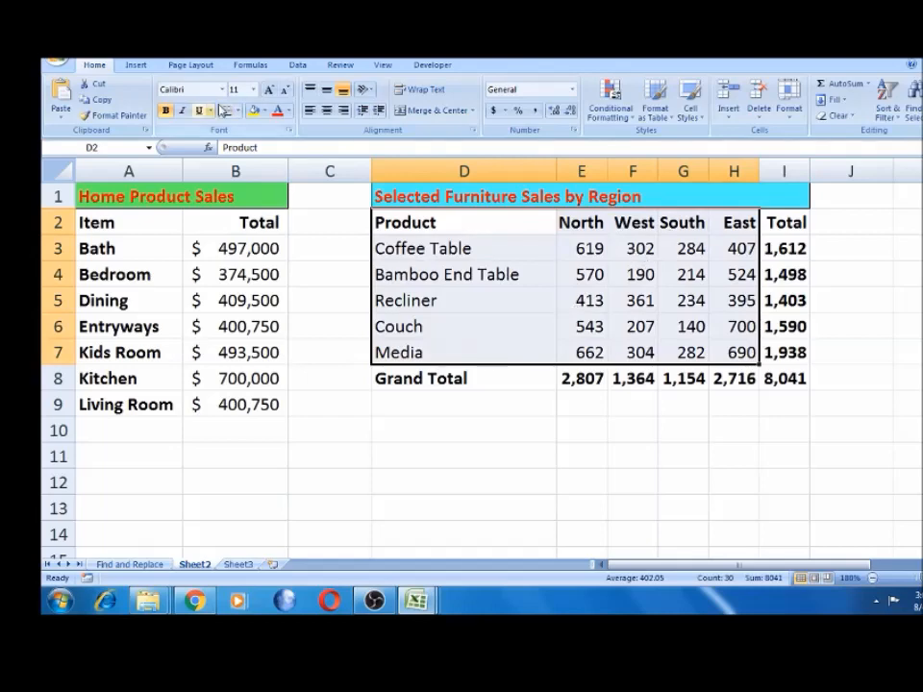
# Insert a 2-D clustered column chart from the selected range and move it left, uncovering the furniture table's Total column.
pyautogui.click(135, 65)
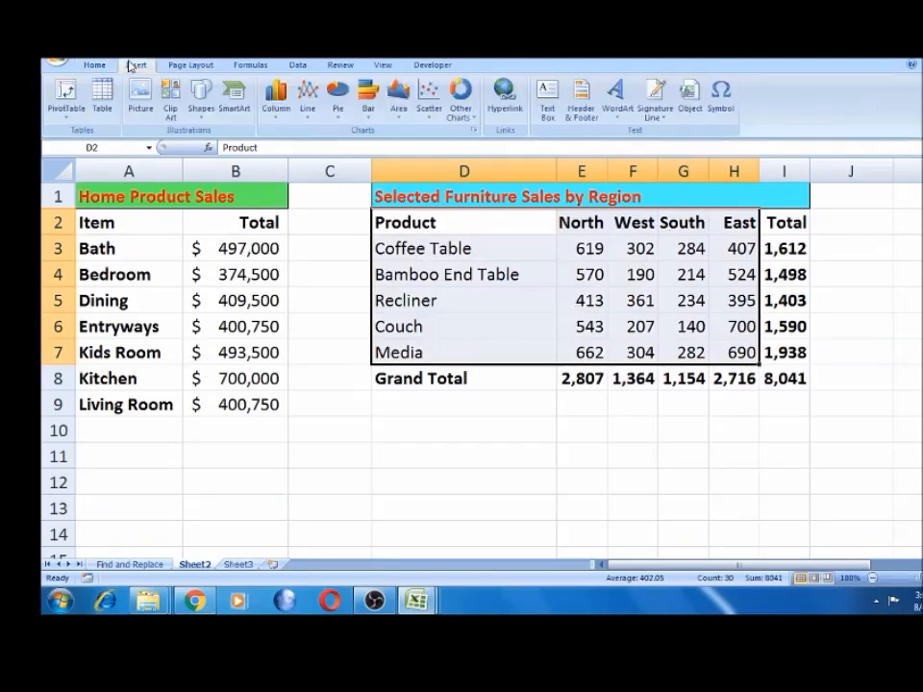
pyautogui.click(271, 119)
pyautogui.click(283, 158)
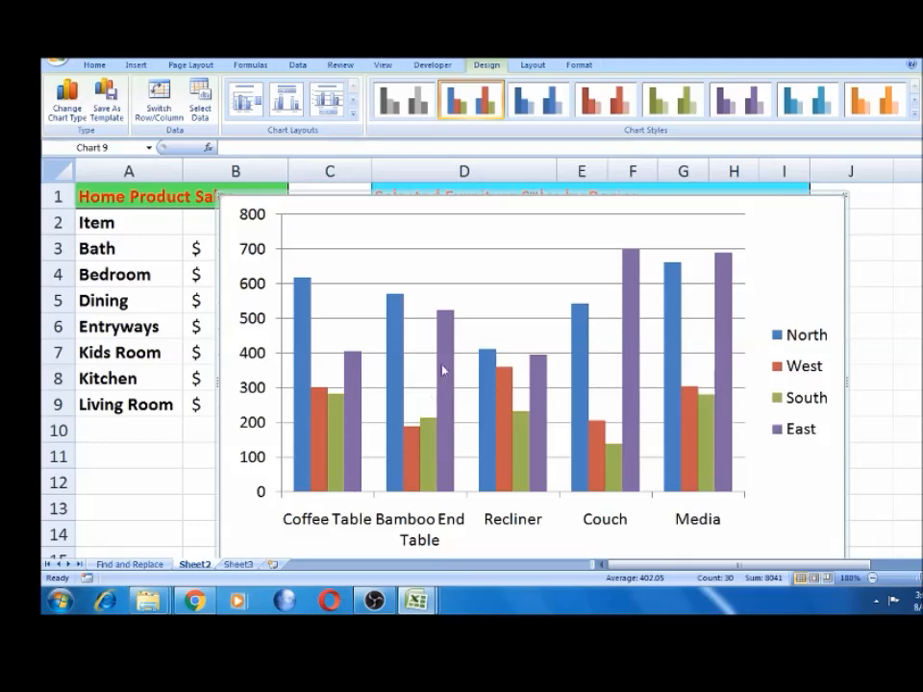
pyautogui.moveTo(449, 434)
pyautogui.moveTo(456, 208); pyautogui.dragTo(361, 213)
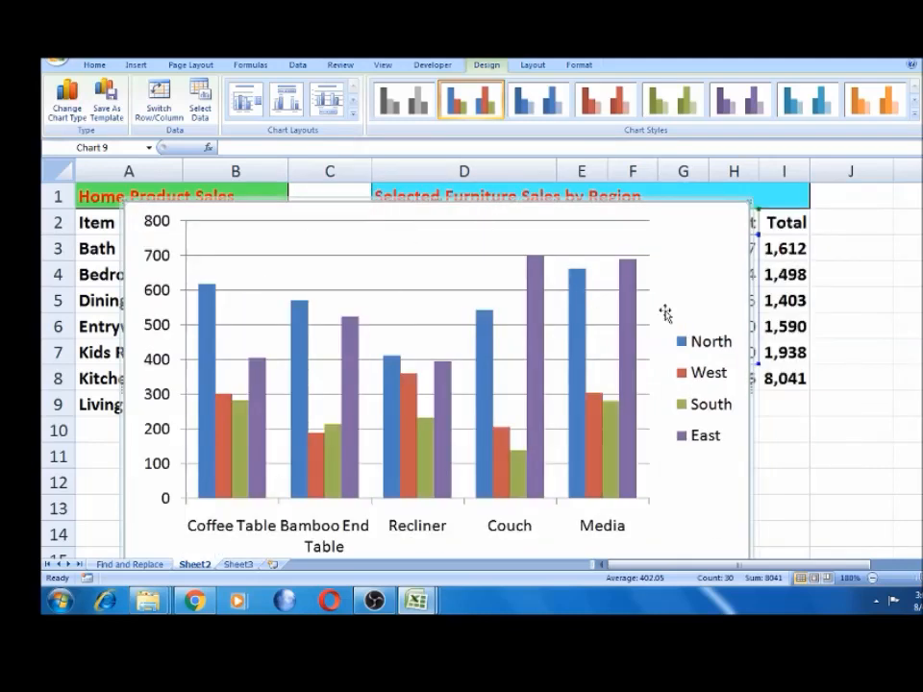
# Try the blue, red and green chart styles on the furniture chart and look at its layout options.
pyautogui.click(535, 106)
pyautogui.click(591, 103)
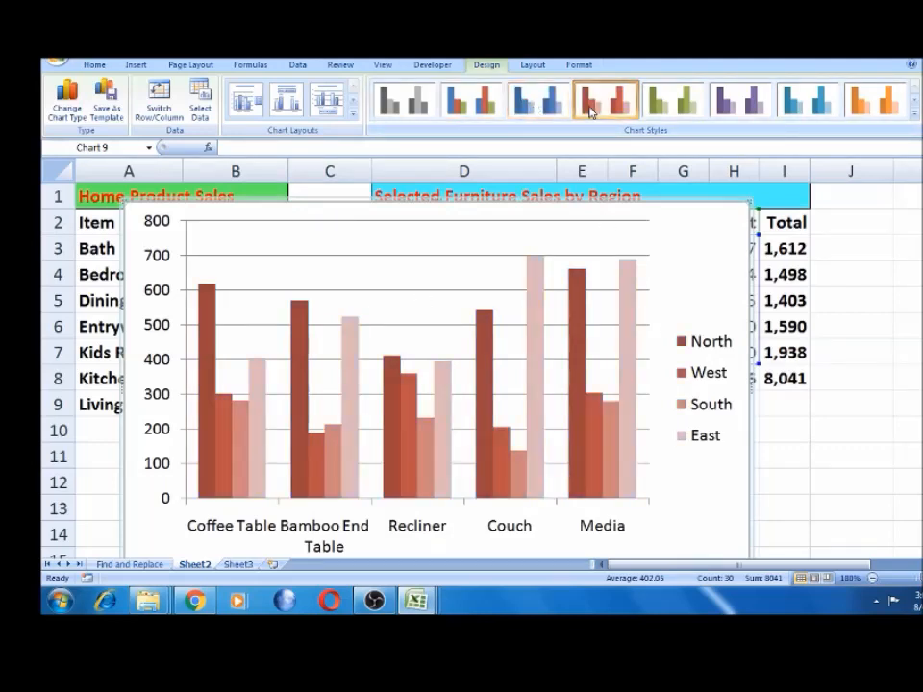
pyautogui.click(658, 109)
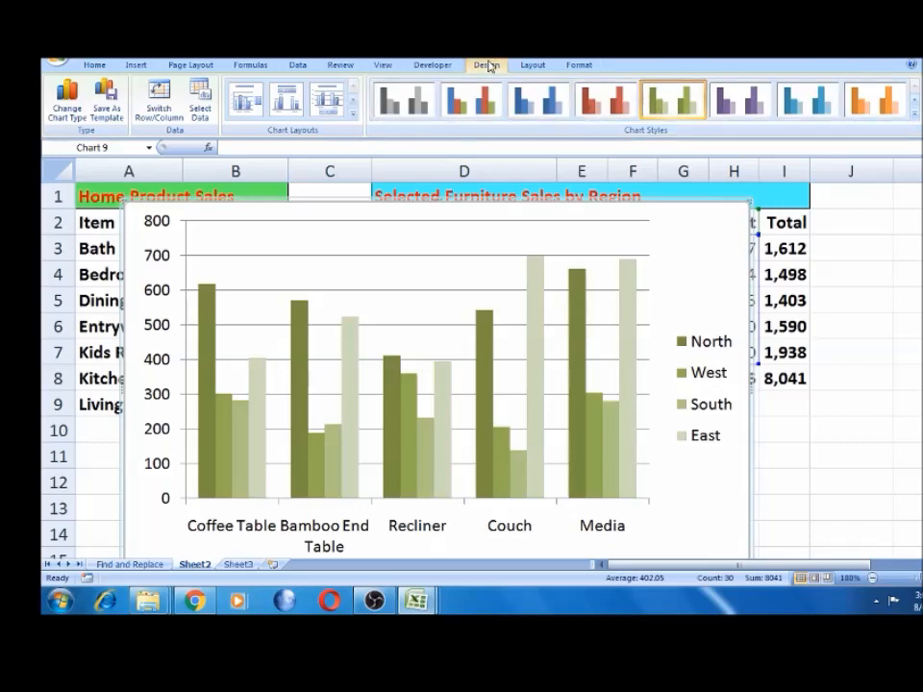
pyautogui.click(528, 69)
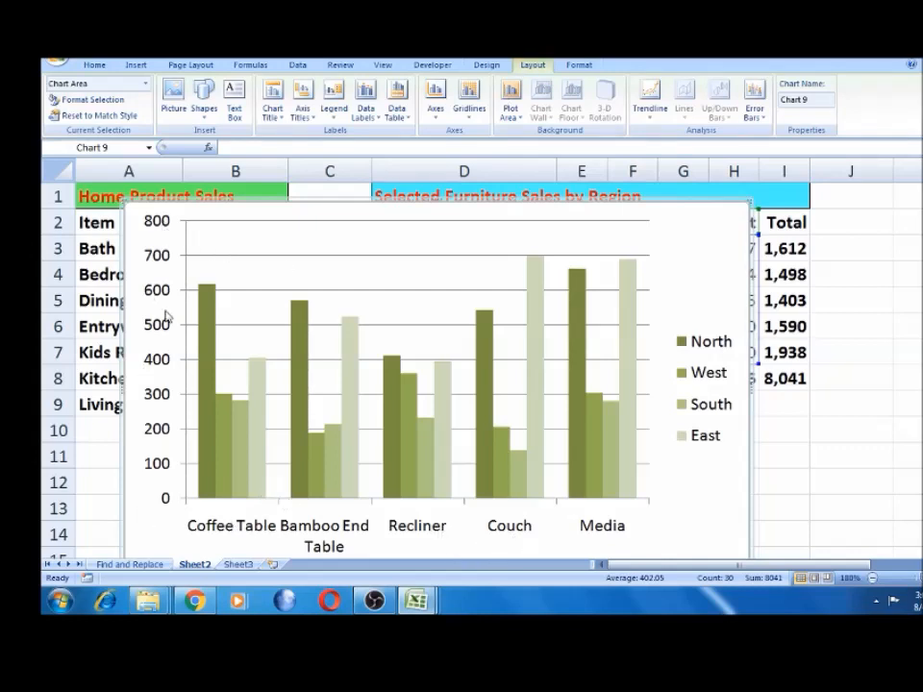
pyautogui.click(487, 65)
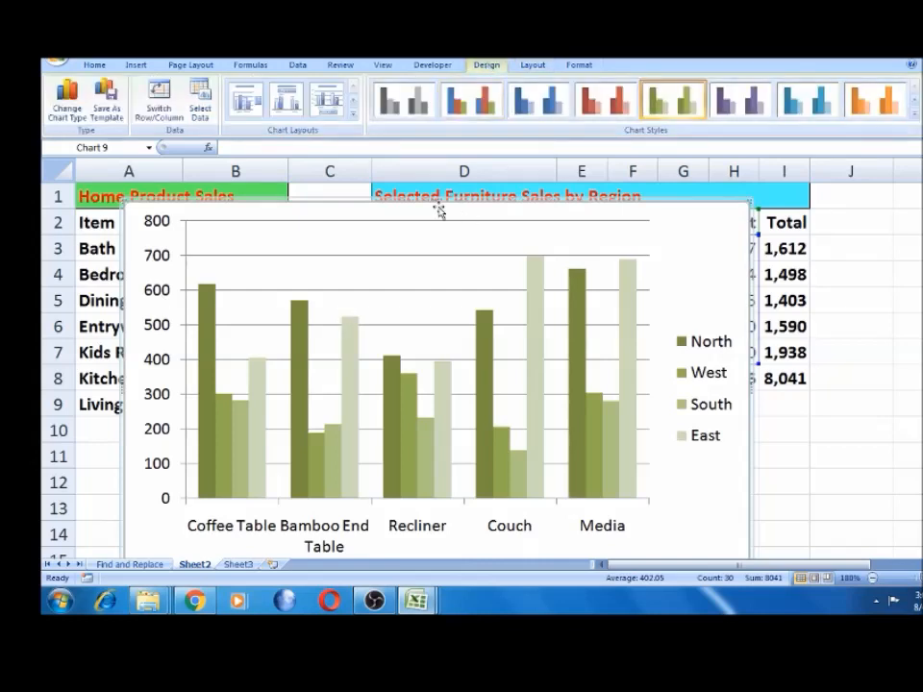
# Try the multicolour, greyscale, green, purple and teal styles on the furniture chart, finishing with the orange chart style.
pyautogui.click(481, 102)
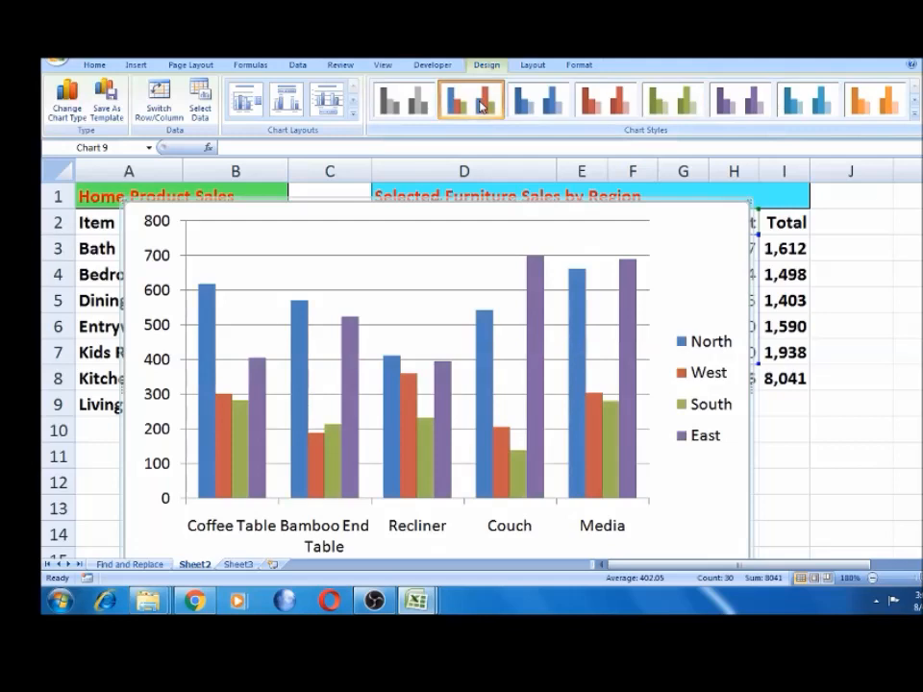
pyautogui.click(404, 100)
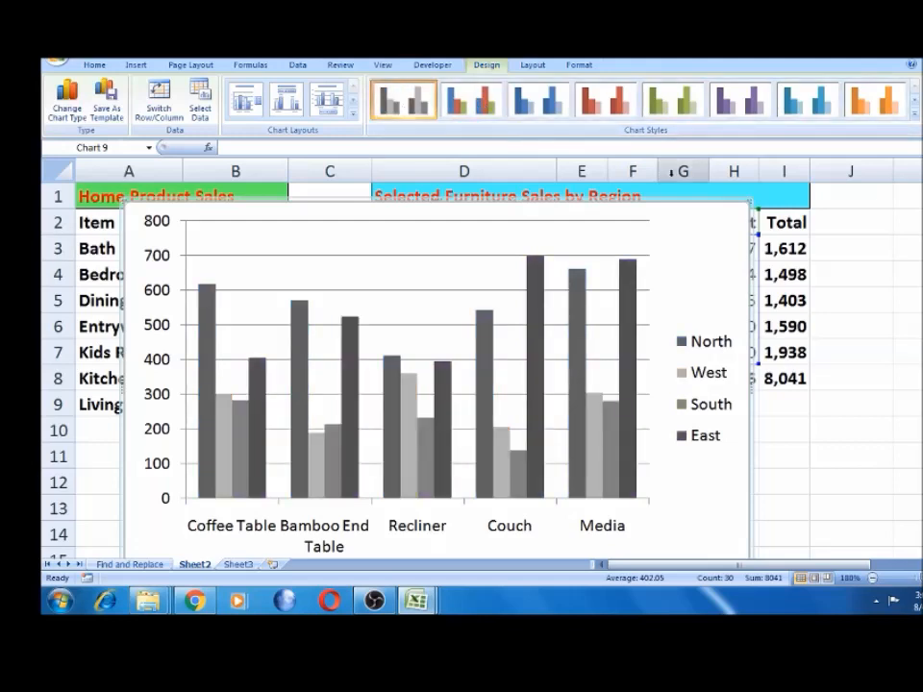
pyautogui.click(676, 100)
pyautogui.click(755, 102)
pyautogui.click(813, 102)
pyautogui.click(880, 102)
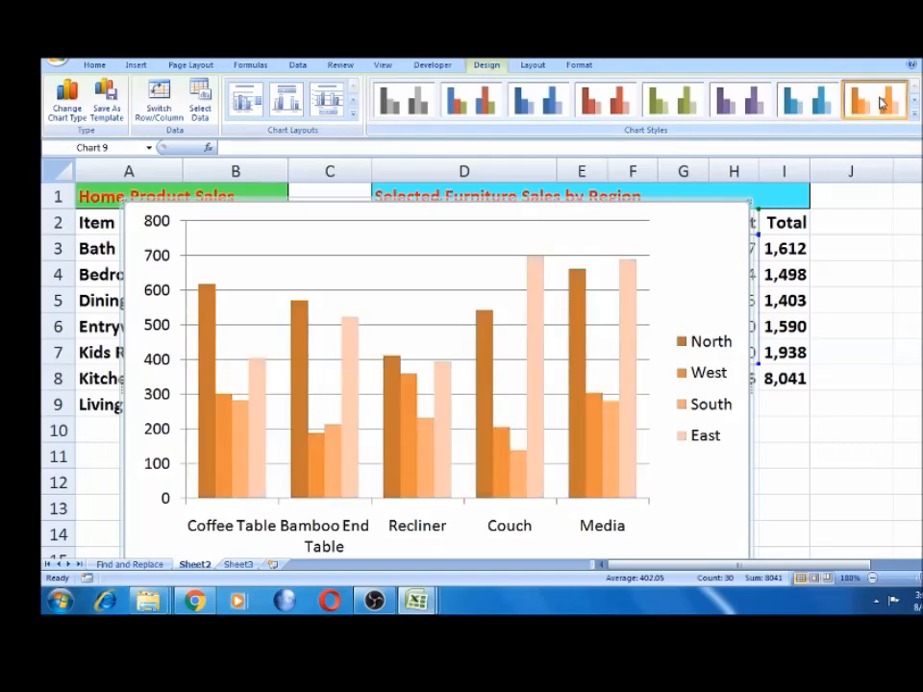